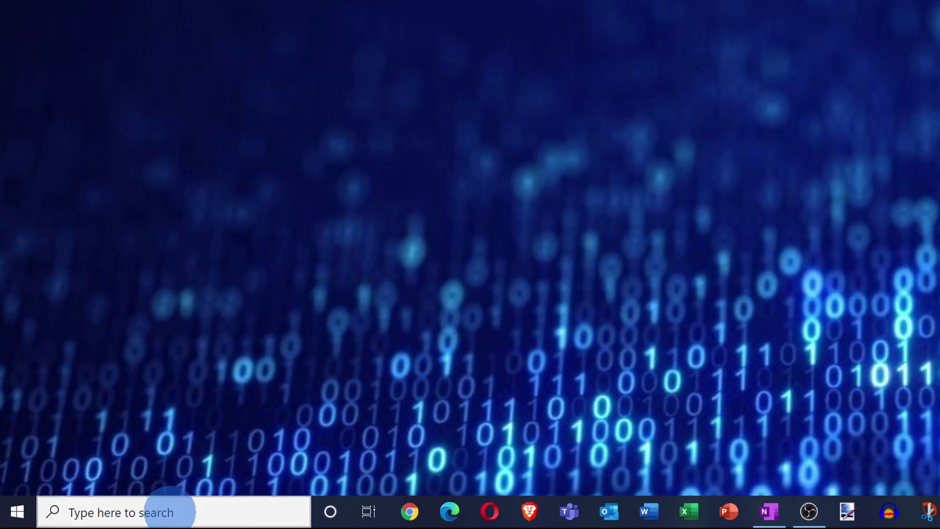
# - Search for 'update' and open the Check for updates settings
pyautogui.click(168, 511)
pyautogui.write('update')
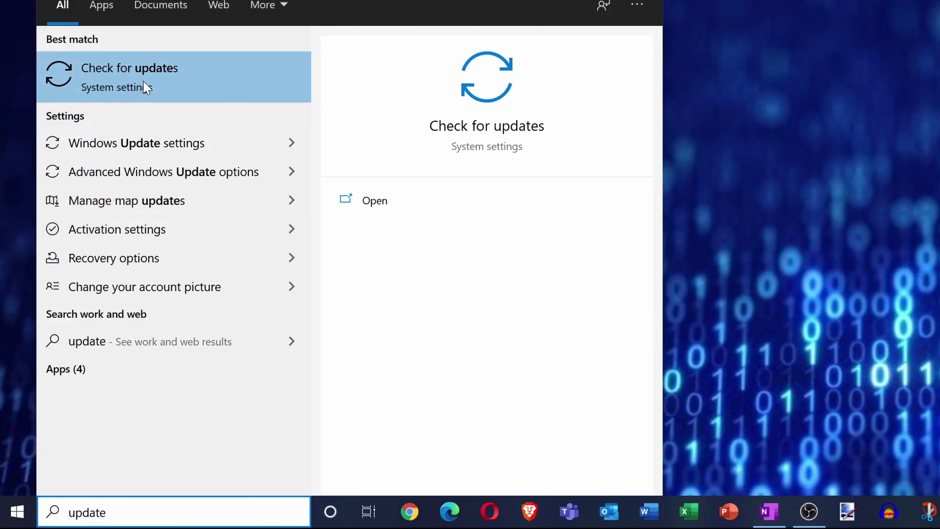
pyautogui.click(181, 86)
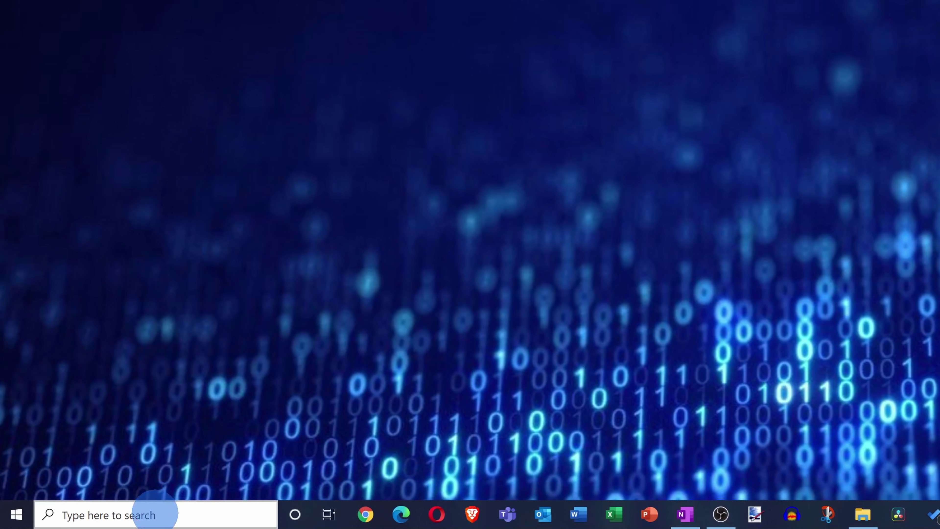
# - Search 'startup apps' and browse the Startup Apps list with each app's impact
pyautogui.click(155, 514)
pyautogui.write('startup apps')
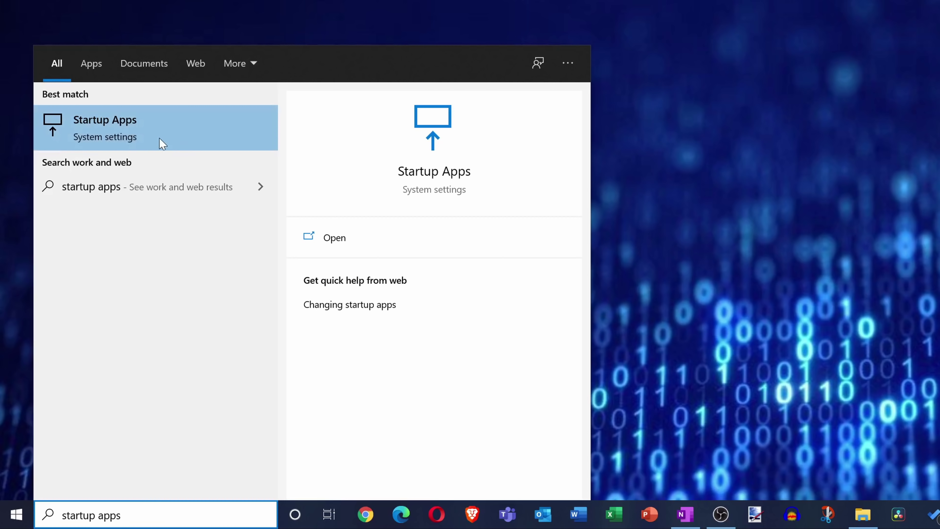
pyautogui.click(153, 132)
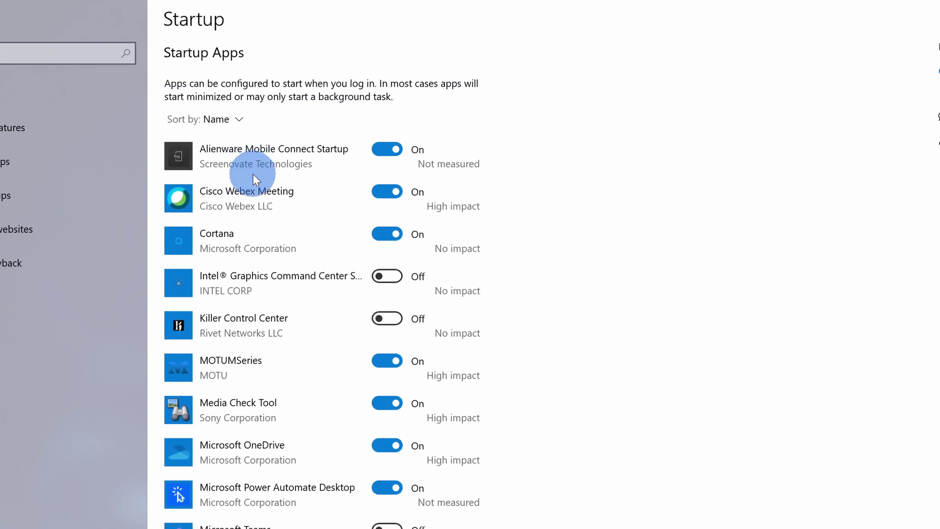
pyautogui.scroll(-6, 247, 351)
pyautogui.scroll(6, 248, 384)
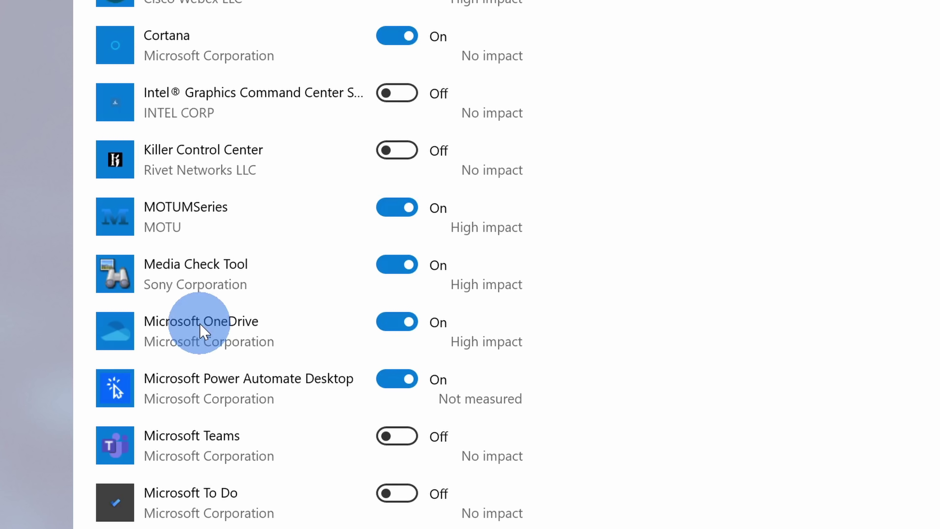
pyautogui.scroll(5, 193, 52)
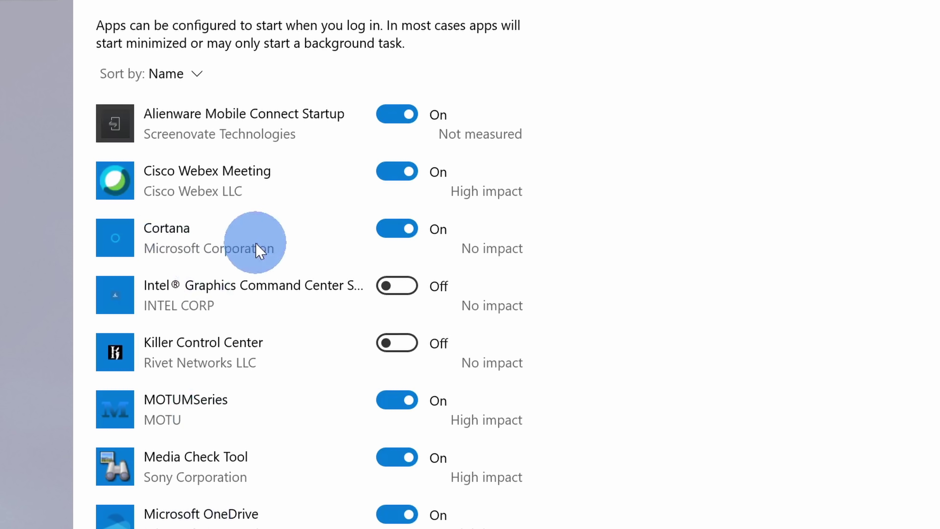
# - Turn off Cortana as a startup app
pyautogui.click(396, 233)
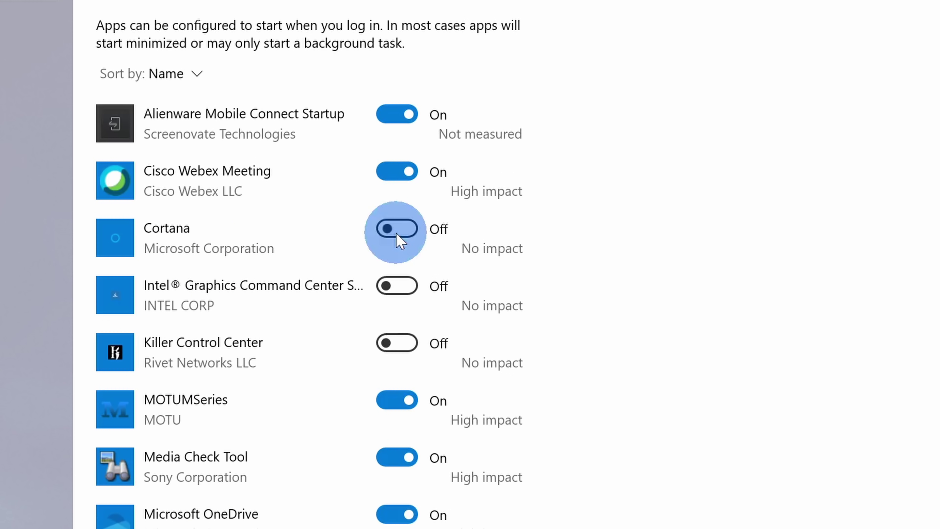
pyautogui.scroll(-3, 418, 233)
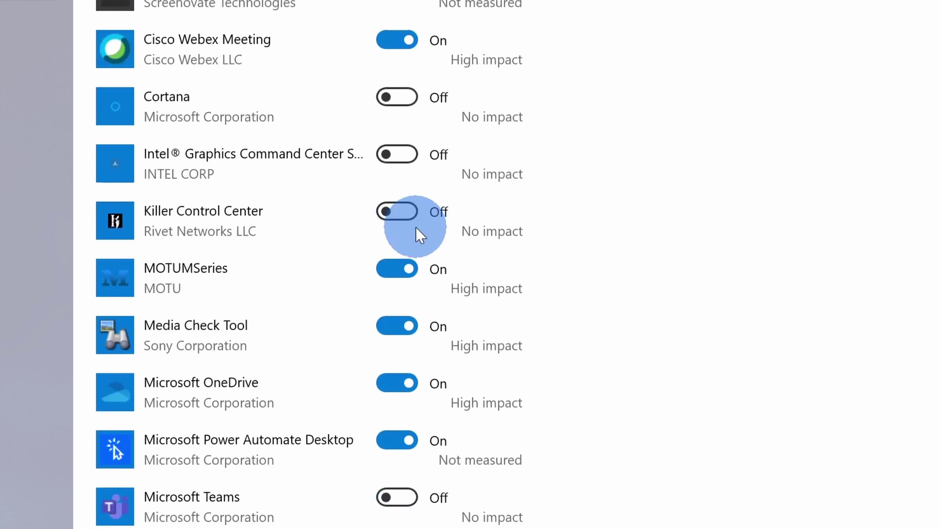
pyautogui.scroll(-3, 417, 231)
pyautogui.scroll(-5, 179, 434)
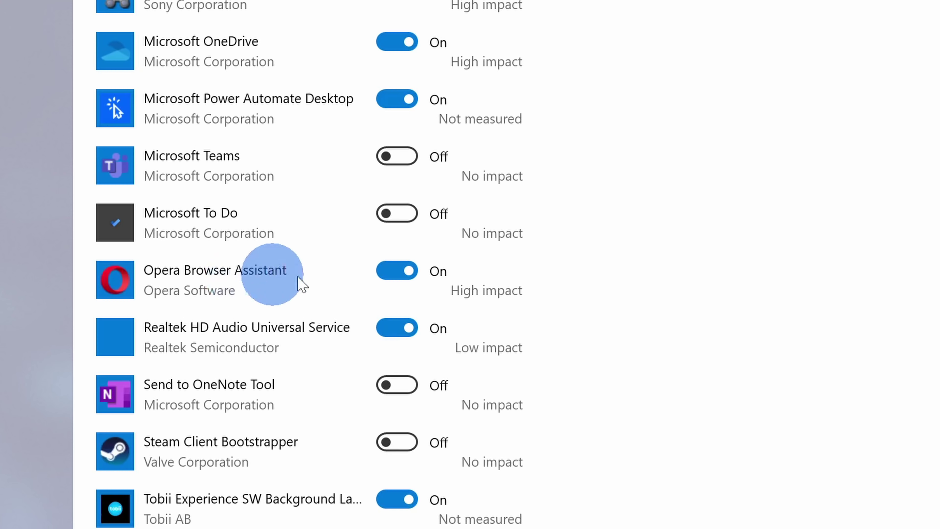
# - Turn off Opera Browser Assistant at startup and close Settings
pyautogui.click(387, 277)
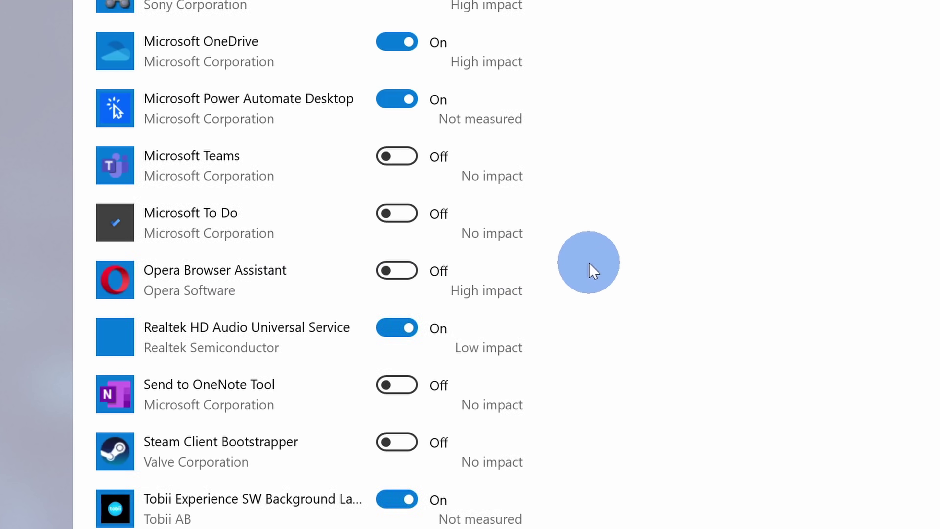
pyautogui.scroll(-3, 591, 272)
pyautogui.scroll(5, 591, 271)
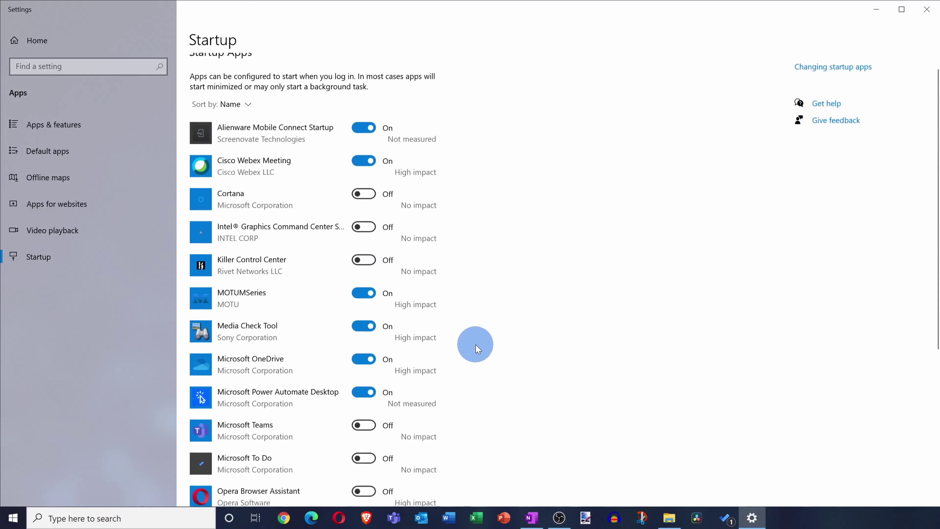
pyautogui.scroll(1, 477, 347)
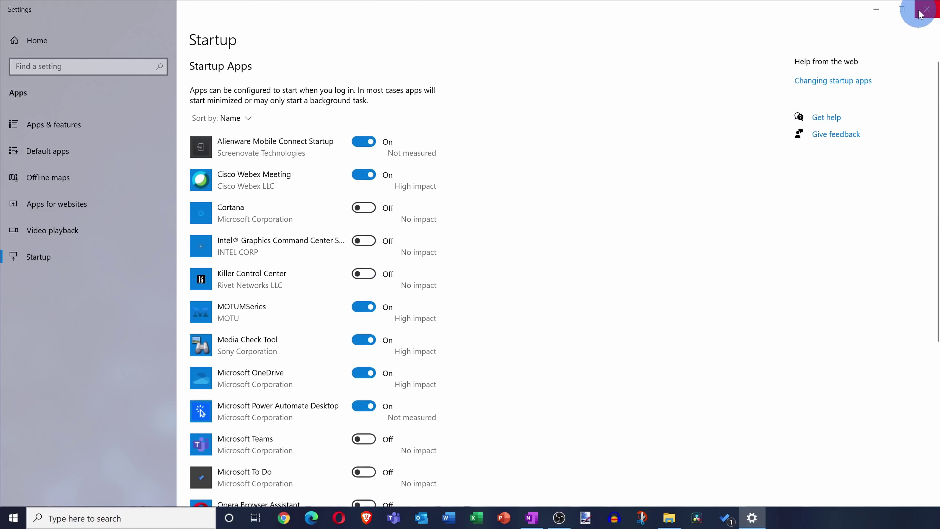
pyautogui.click(926, 9)
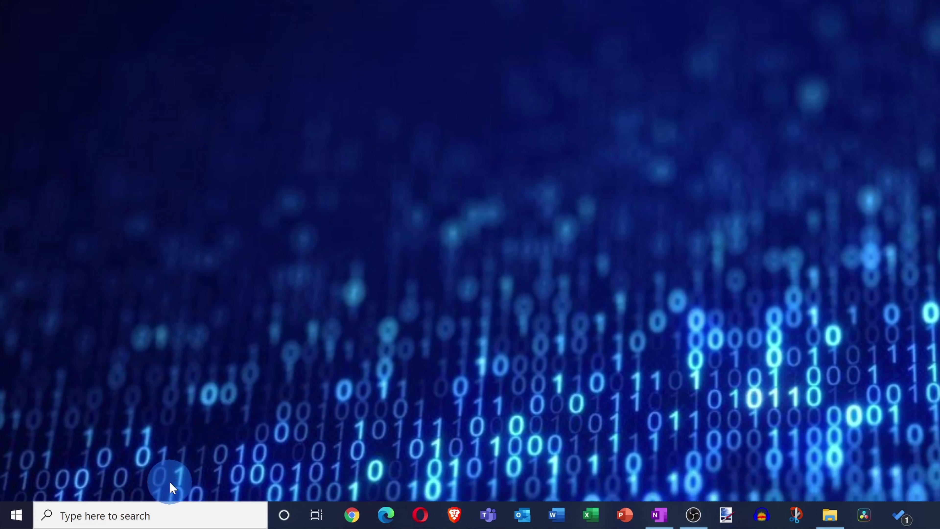
# - Search the taskbar for 'add or remove programs'
pyautogui.click(167, 514)
pyautogui.write('add or remove programs')
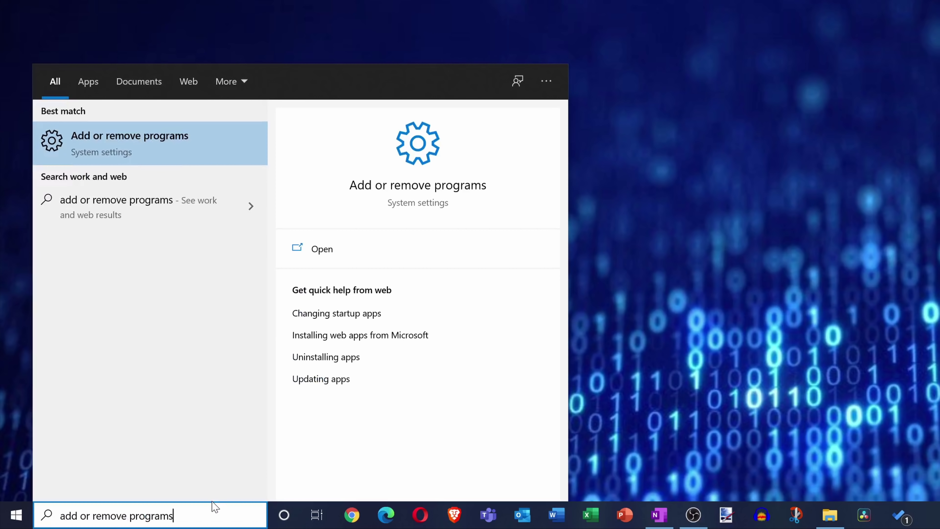
# - Open Add or remove programs and scroll through the 118 installed apps
pyautogui.click(156, 152)
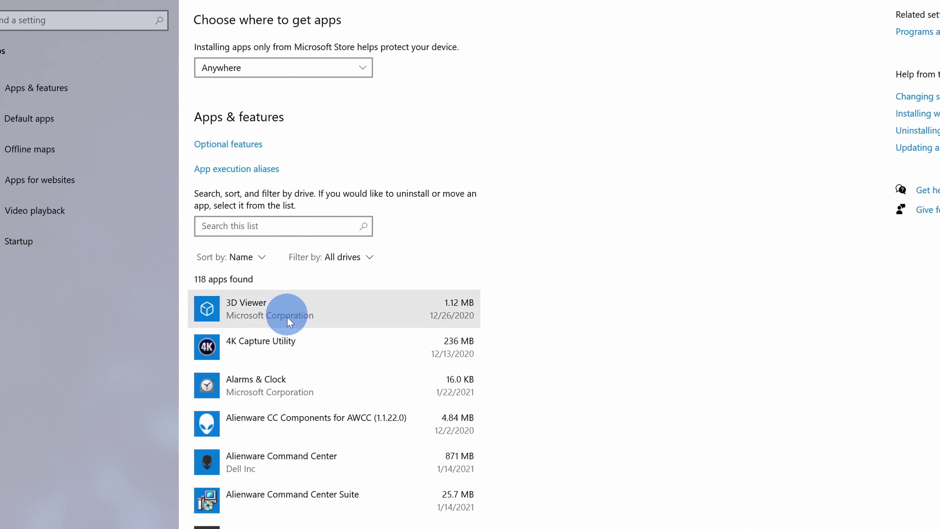
pyautogui.scroll(-5, 304, 315)
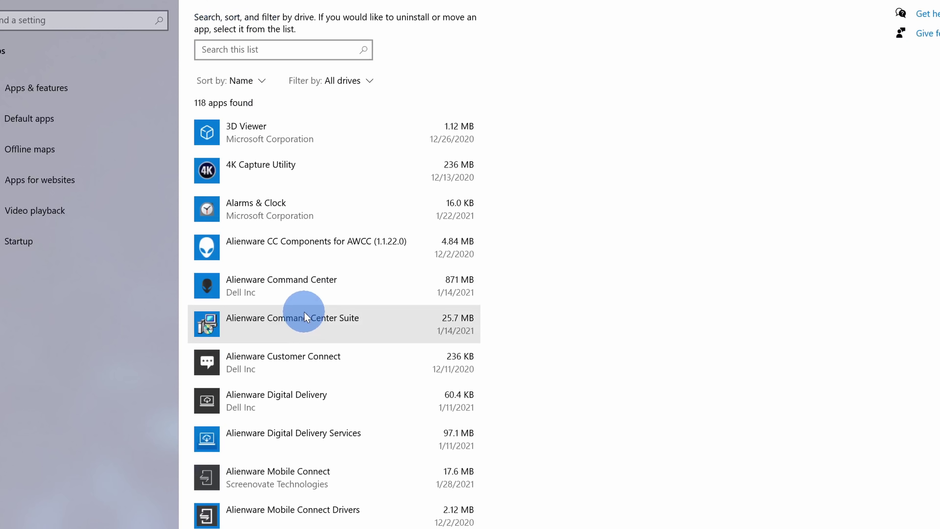
pyautogui.scroll(-3, 304, 311)
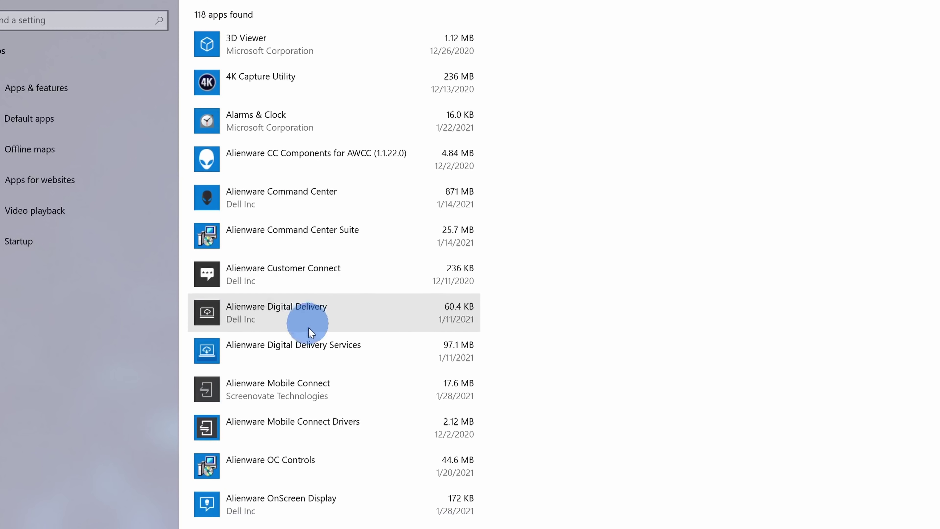
pyautogui.scroll(4, 337, 323)
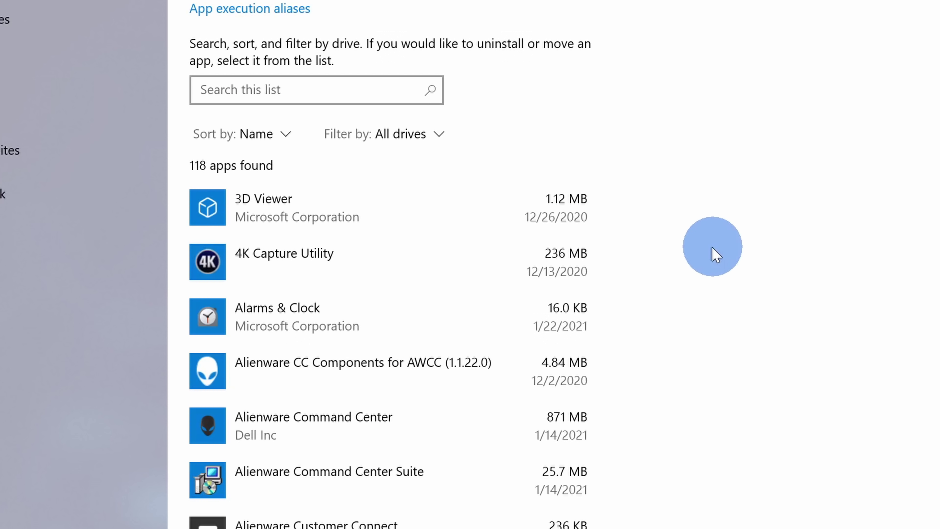
# - Sort installed apps by size and select DaVinci Resolve, the largest at 3.30 GB
pyautogui.click(281, 142)
pyautogui.click(228, 199)
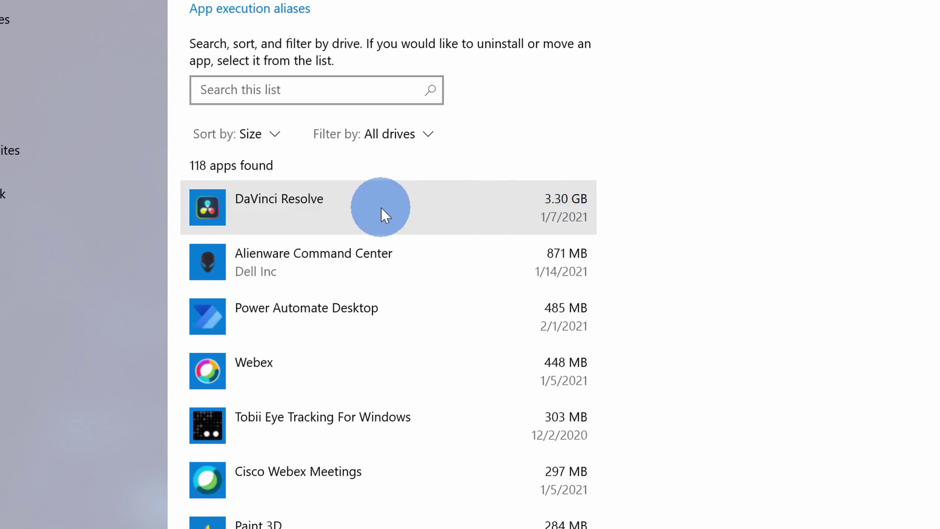
pyautogui.click(381, 208)
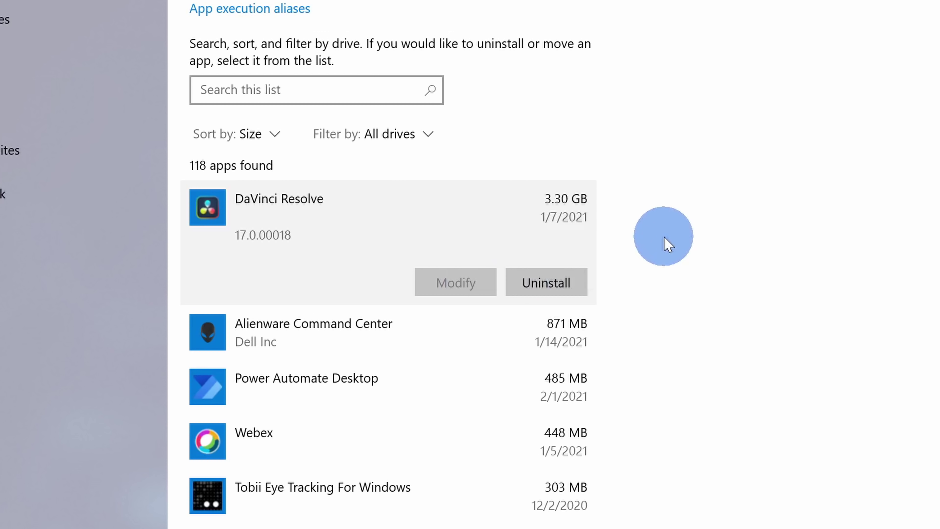
pyautogui.scroll(-8, 664, 239)
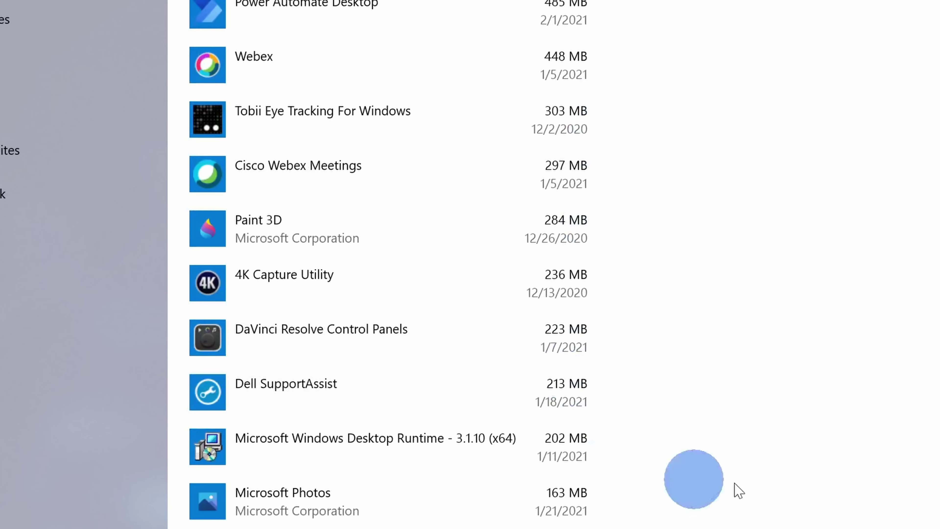
pyautogui.scroll(-15, 757, 313)
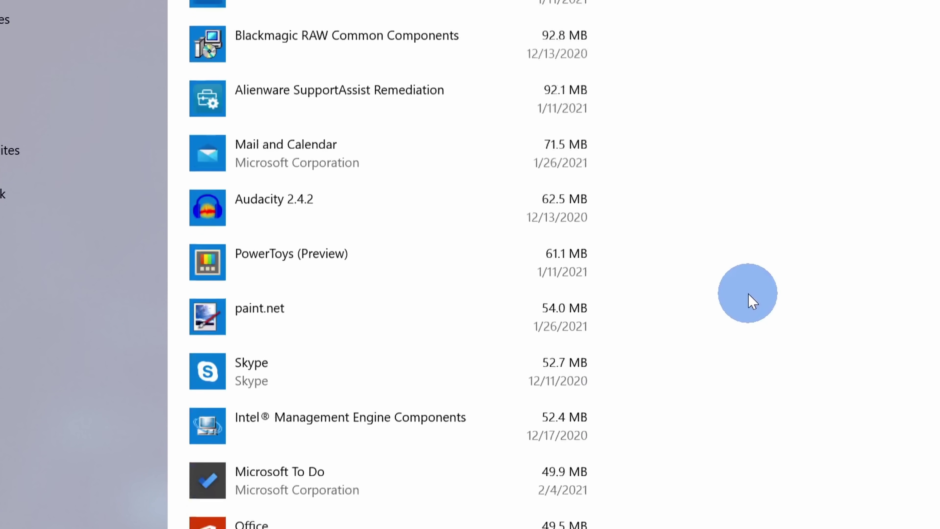
pyautogui.scroll(-12, 751, 288)
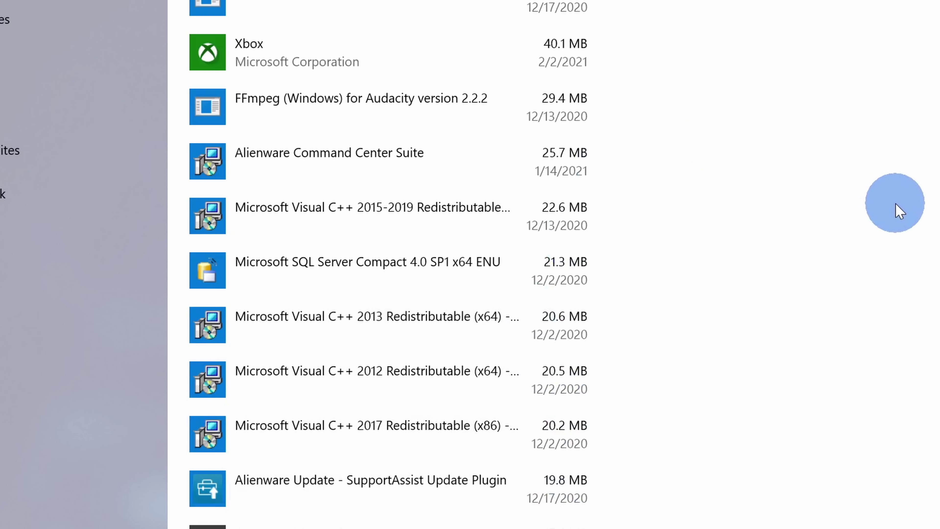
pyautogui.scroll(7, 896, 206)
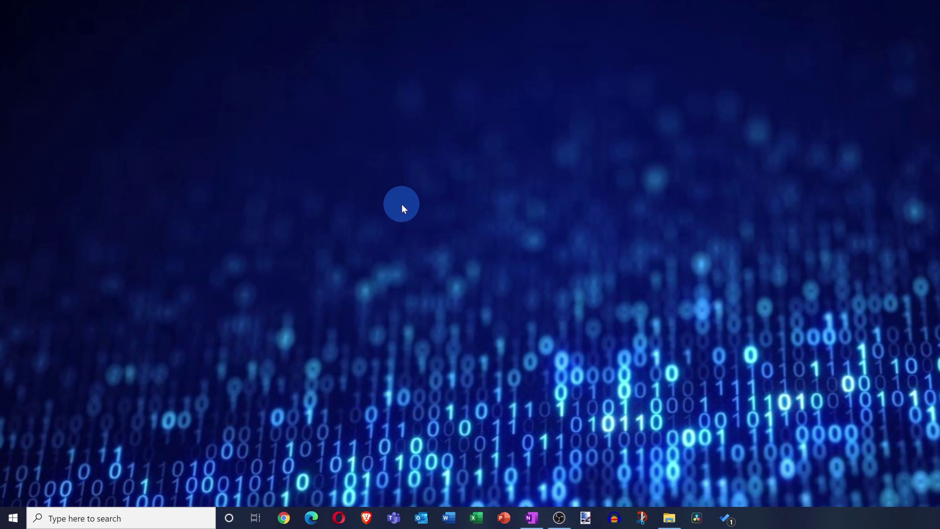
# - Search 'storage settings' and open the Storage page for the OS (C:) drive
pyautogui.click(142, 518)
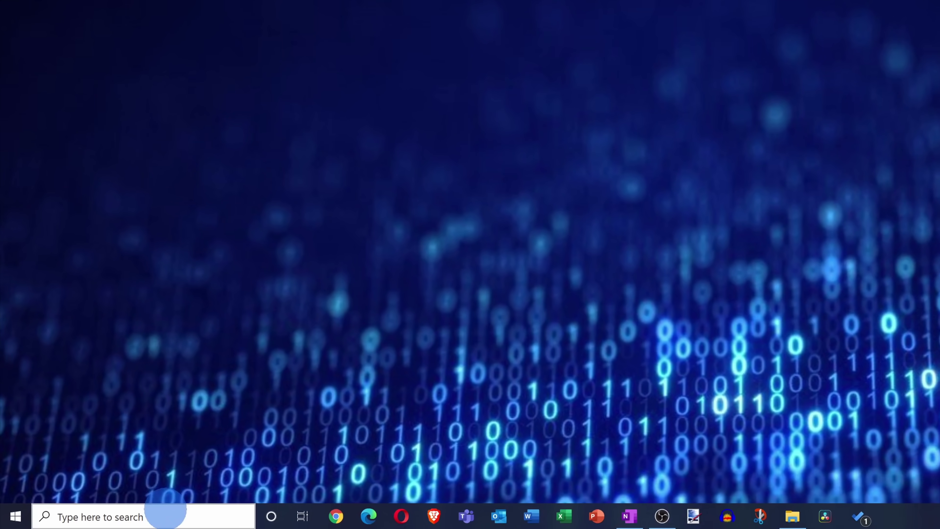
pyautogui.write('storage settings')
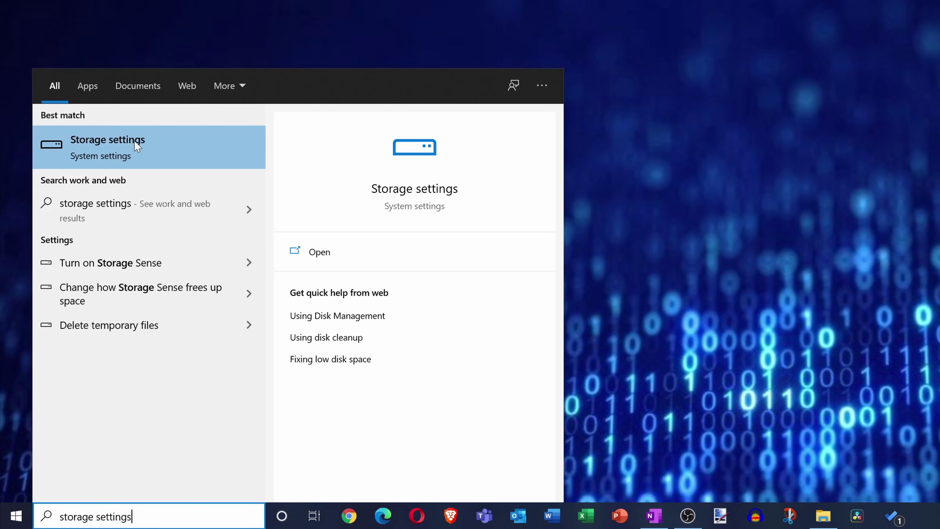
pyautogui.click(138, 146)
pyautogui.click(632, 79)
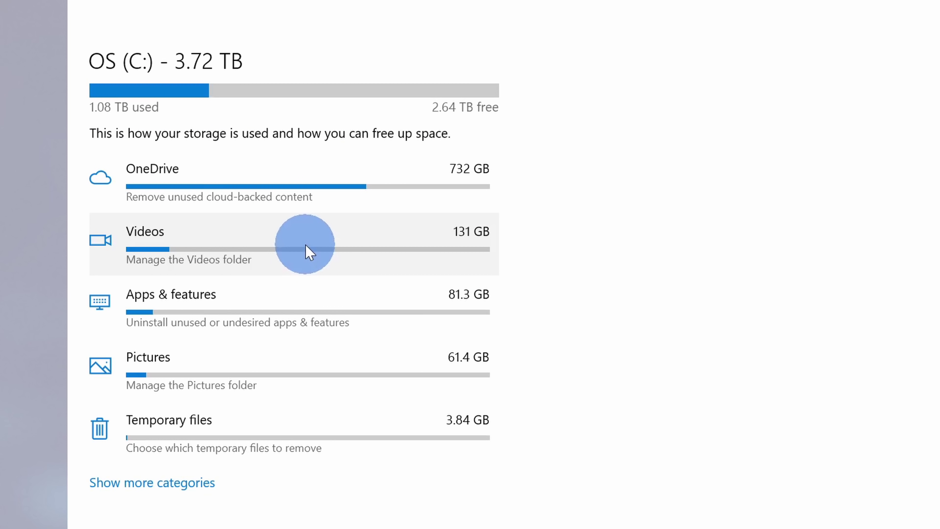
# - Open the Videos storage category showing 131 GB used
pyautogui.click(306, 245)
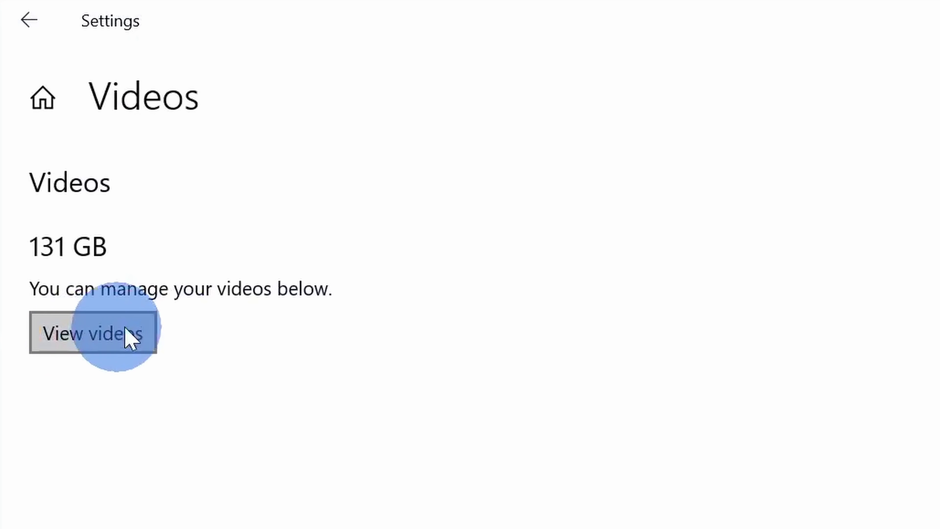
# - Go back from the Videos details to the main Storage overview
pyautogui.click(31, 19)
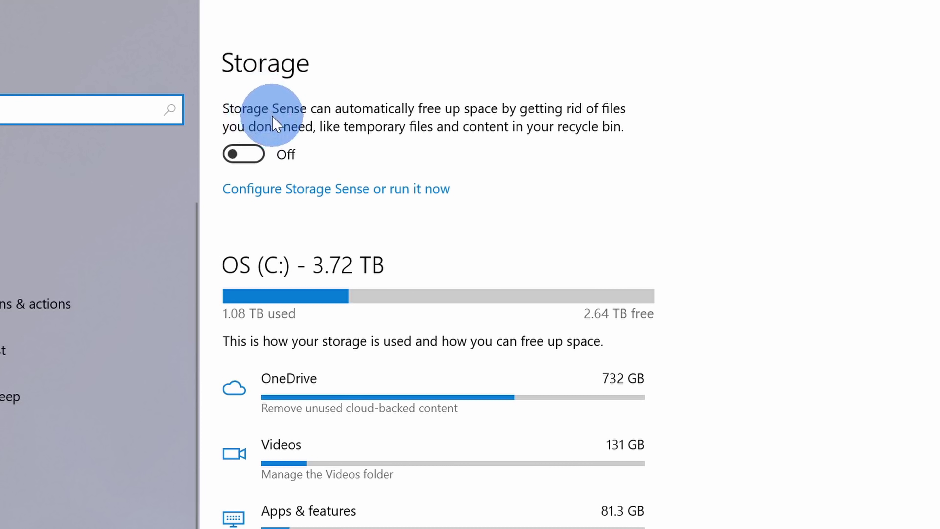
# - Turn Storage Sense on and keep it running during low free disk space
pyautogui.click(245, 154)
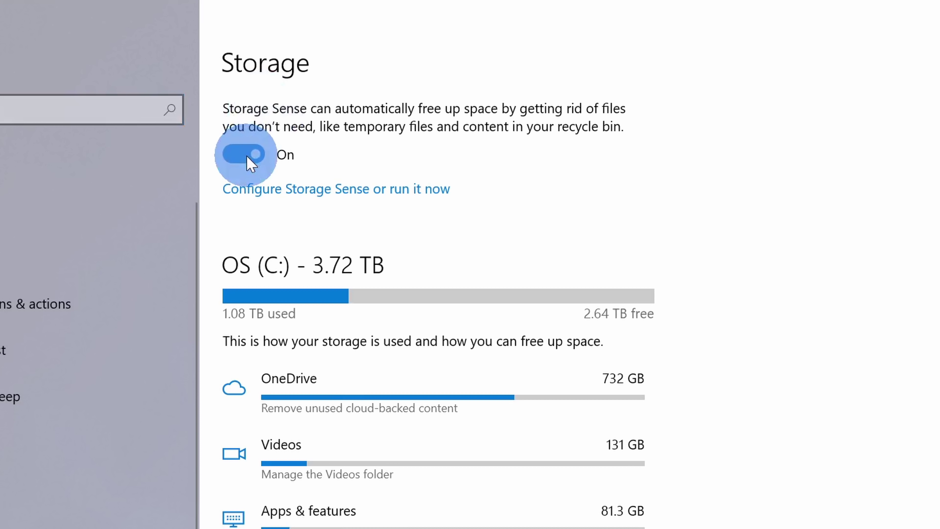
pyautogui.click(269, 197)
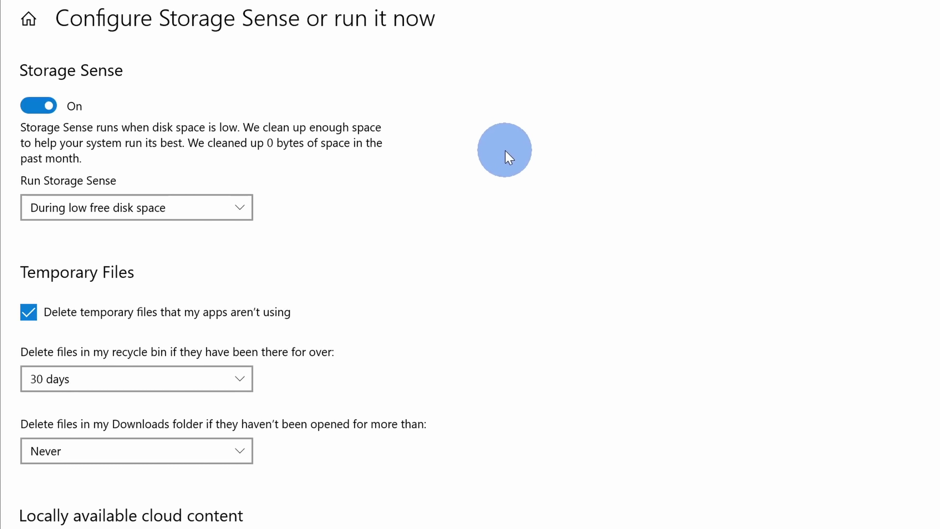
pyautogui.click(211, 216)
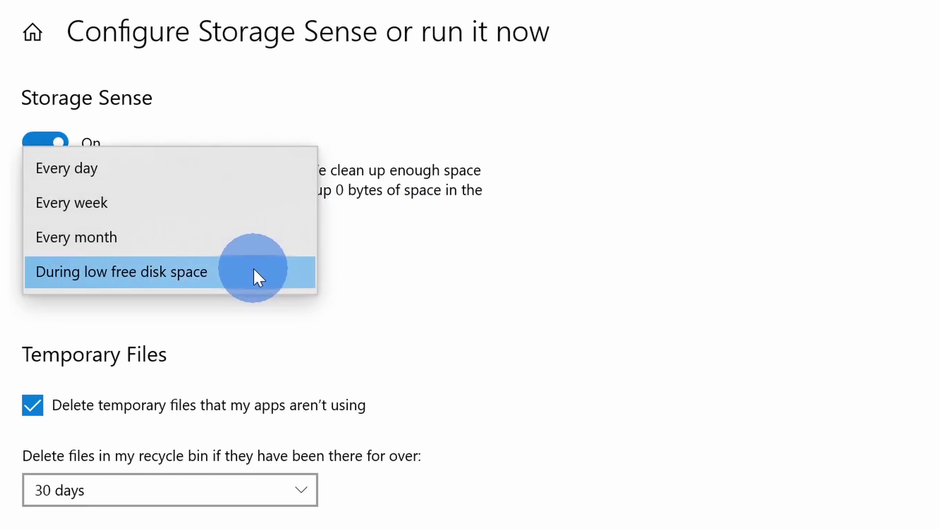
pyautogui.click(775, 276)
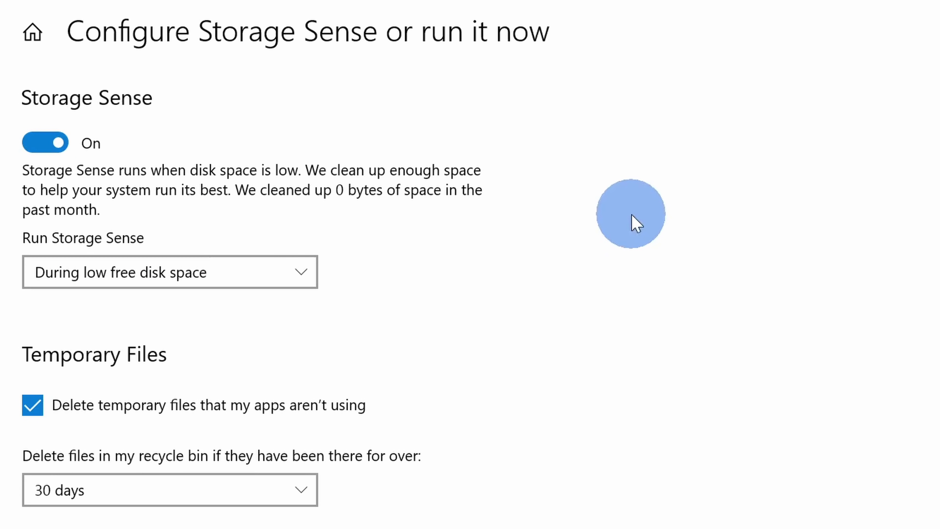
pyautogui.scroll(-5, 242, 262)
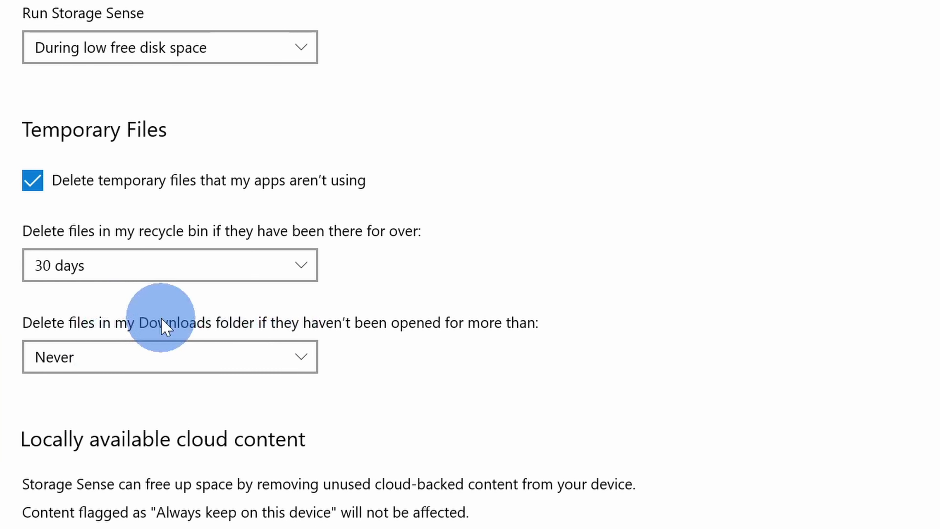
pyautogui.scroll(-6, 455, 344)
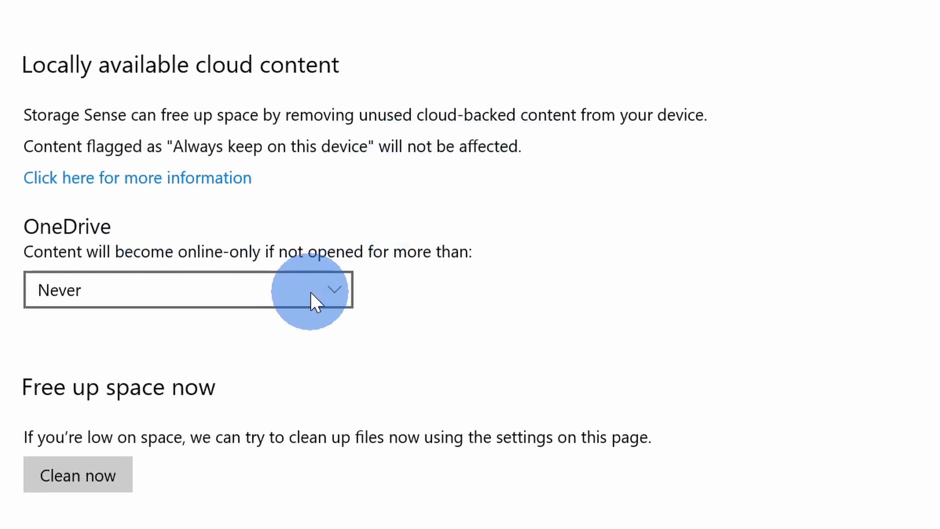
# - Keep OneDrive content set to Never become online-only
pyautogui.click(315, 302)
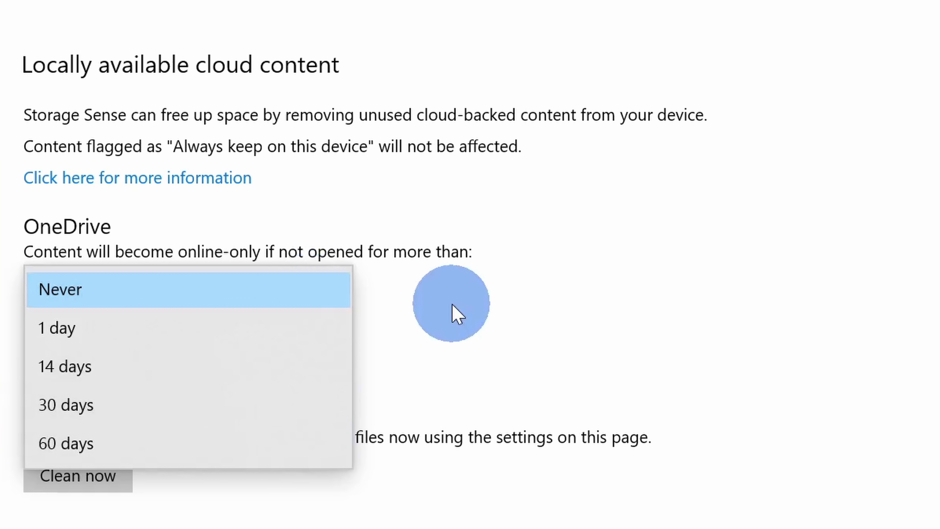
pyautogui.click(452, 304)
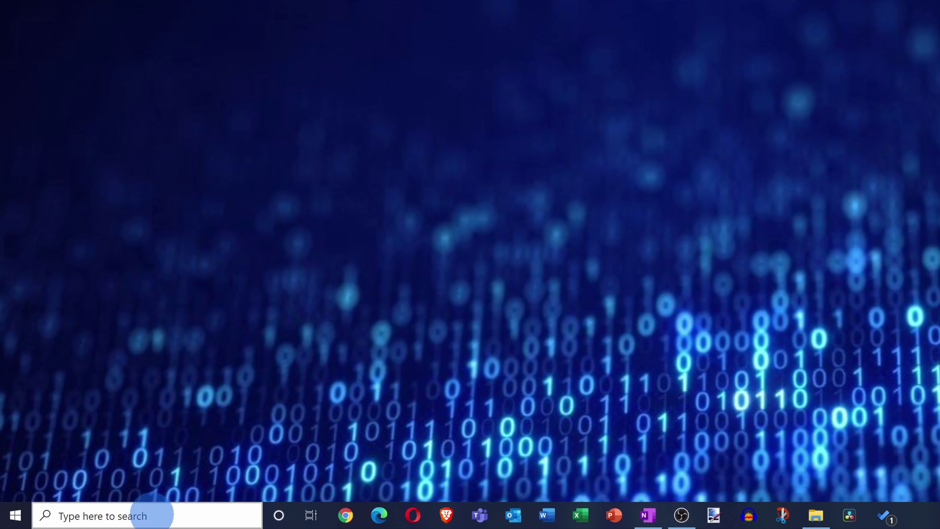
# - Search 'power & sleep settings', then go to Additional power settings in Control Panel
pyautogui.click(148, 515)
pyautogui.write('power & sleep settings')
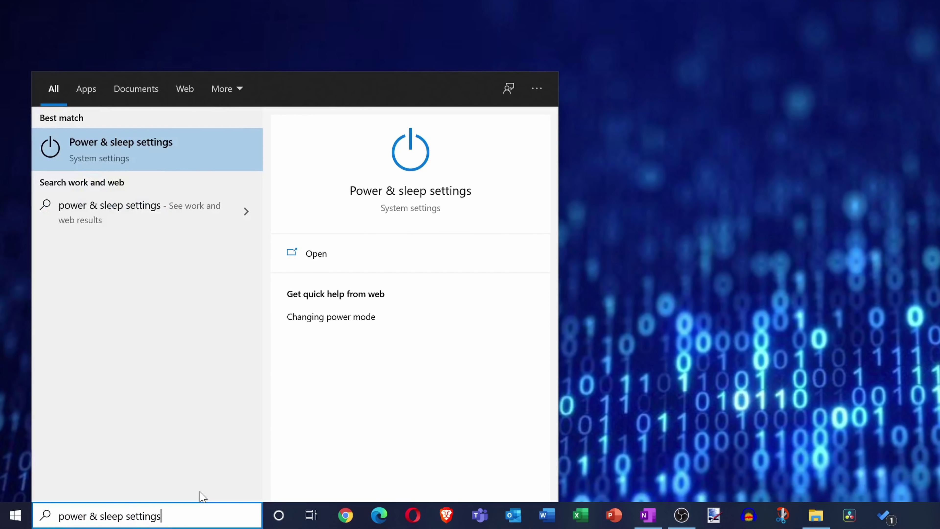
pyautogui.click(142, 149)
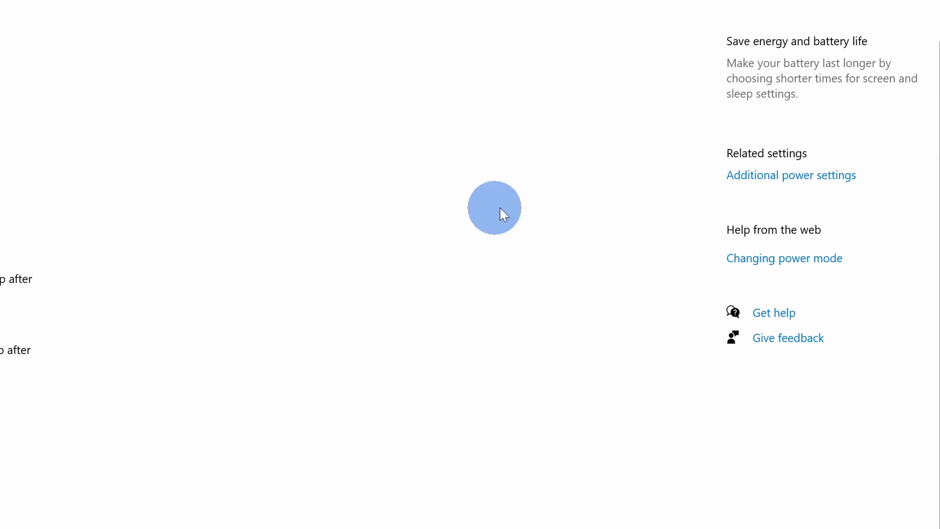
pyautogui.click(764, 194)
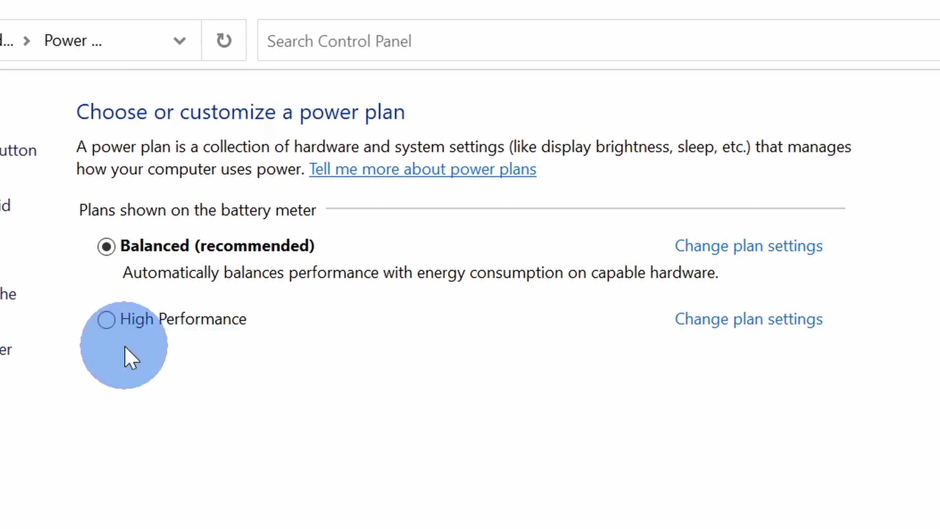
# - Select the High Performance power plan in Power Options
pyautogui.click(106, 322)
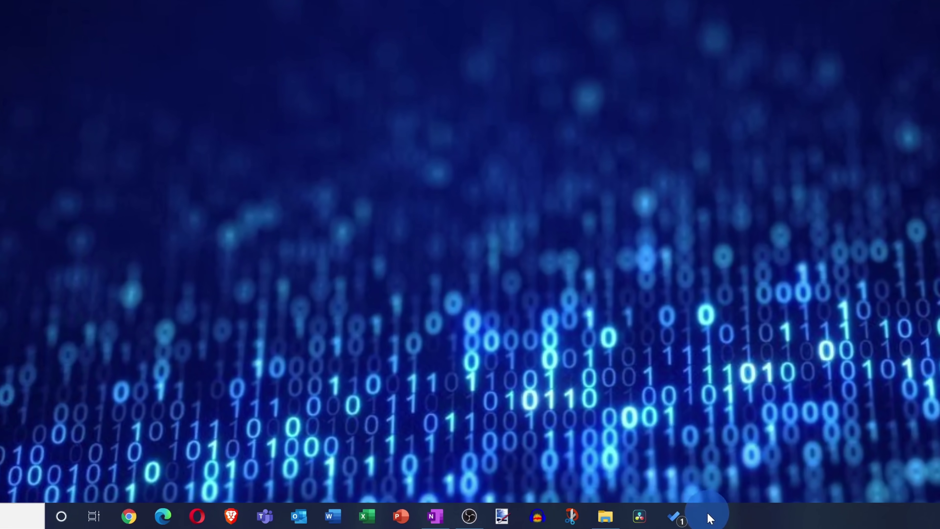
# - Launch Task Manager from the taskbar and view Microsoft Teams' actions without ending it
pyautogui.rightClick(758, 511)
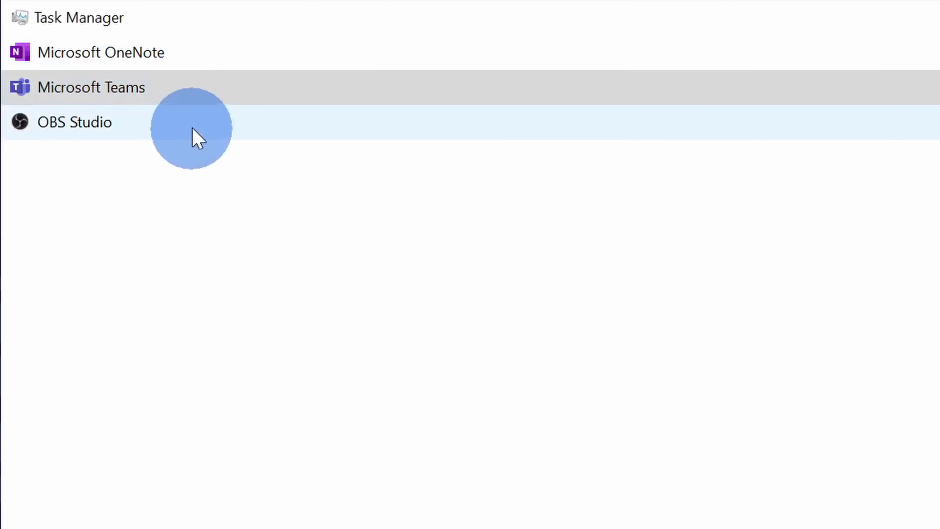
pyautogui.click(201, 89)
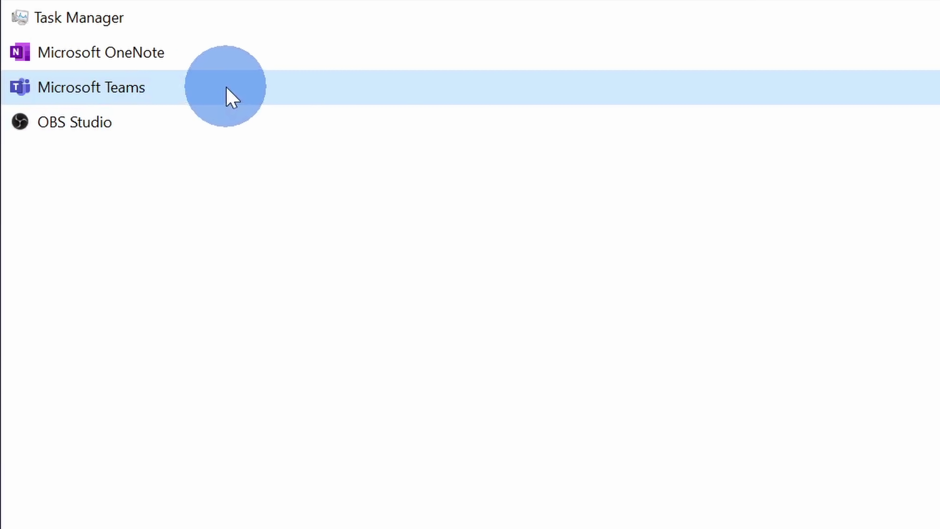
pyautogui.rightClick(308, 83)
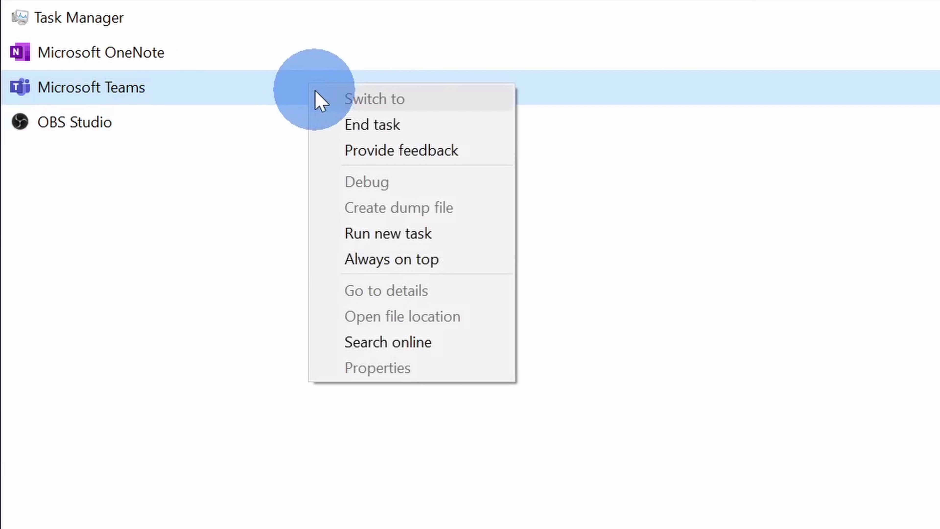
pyautogui.click(820, 233)
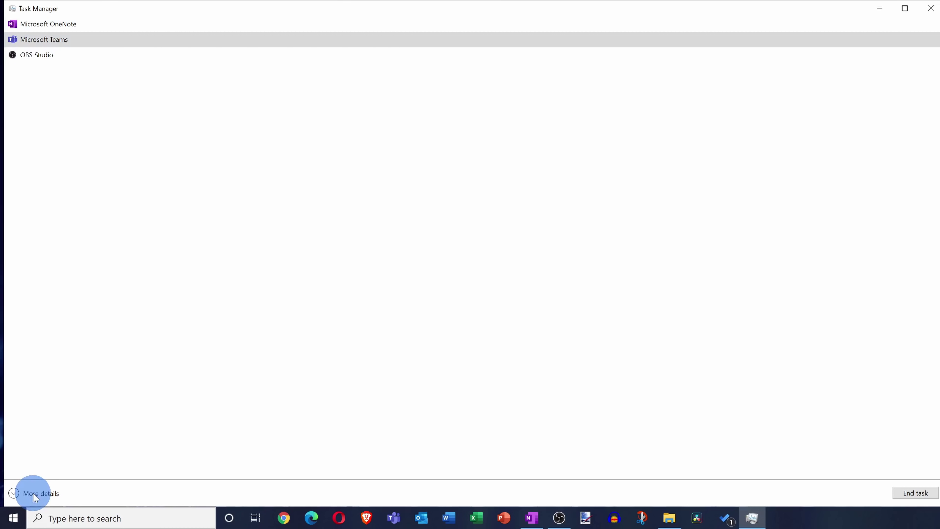
# - Expand Task Manager to More details and scroll through the Processes list
pyautogui.click(36, 496)
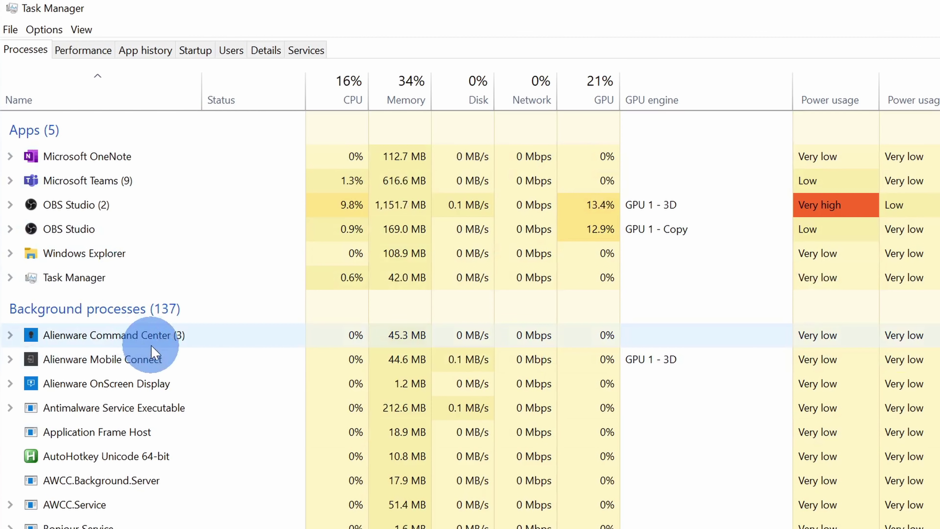
pyautogui.scroll(-3, 154, 350)
pyautogui.scroll(-6, 155, 359)
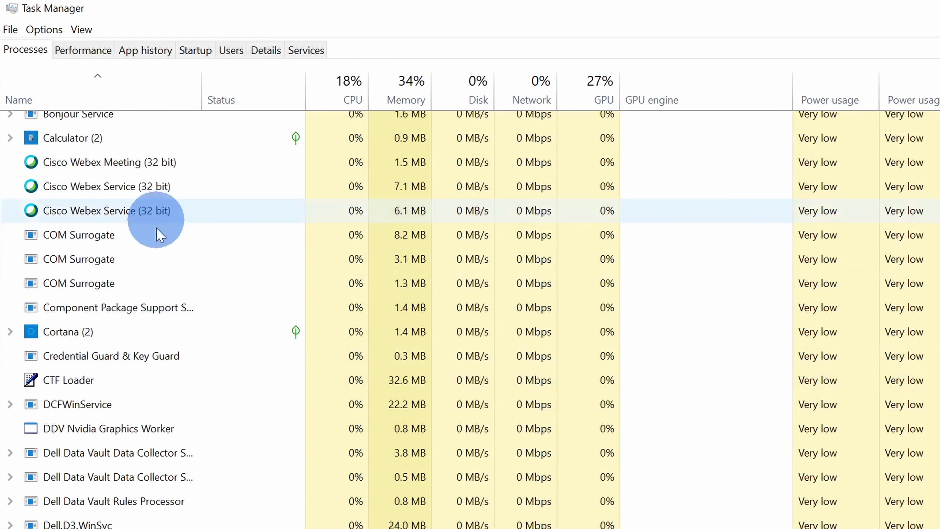
pyautogui.scroll(8, 157, 223)
pyautogui.scroll(1, 209, 320)
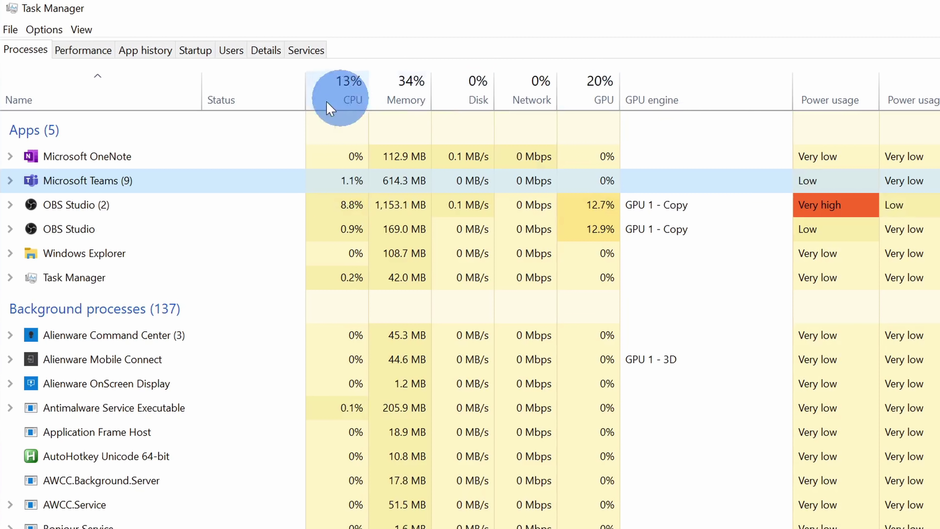
# - Sort processes by CPU, highest first, and check the Microsoft Teams process actions
pyautogui.click(340, 101)
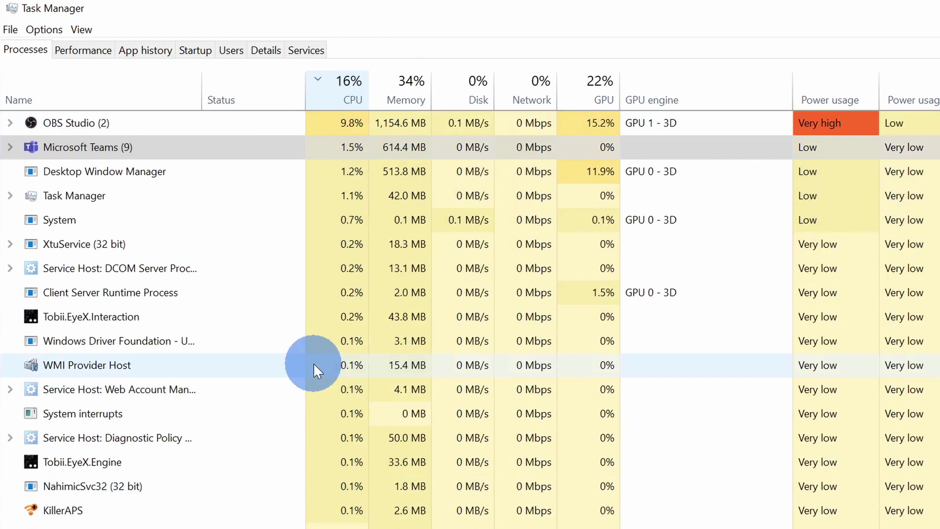
pyautogui.rightClick(157, 149)
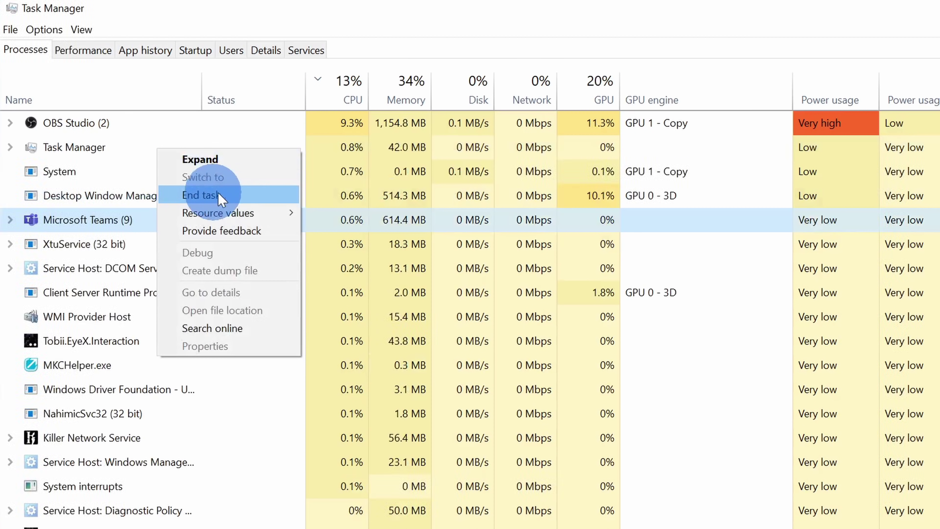
pyautogui.click(100, 49)
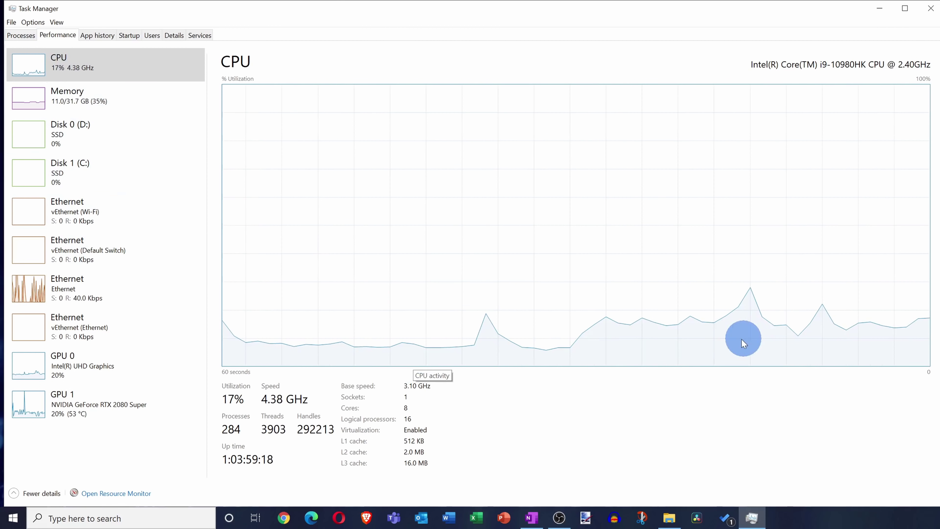
# - Review the App history and Startup tabs in Task Manager
pyautogui.click(99, 36)
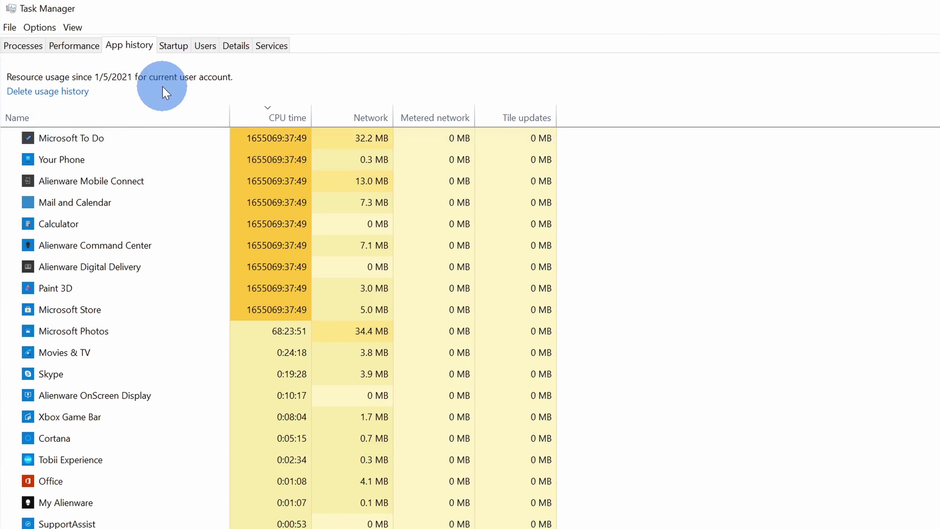
pyautogui.click(173, 46)
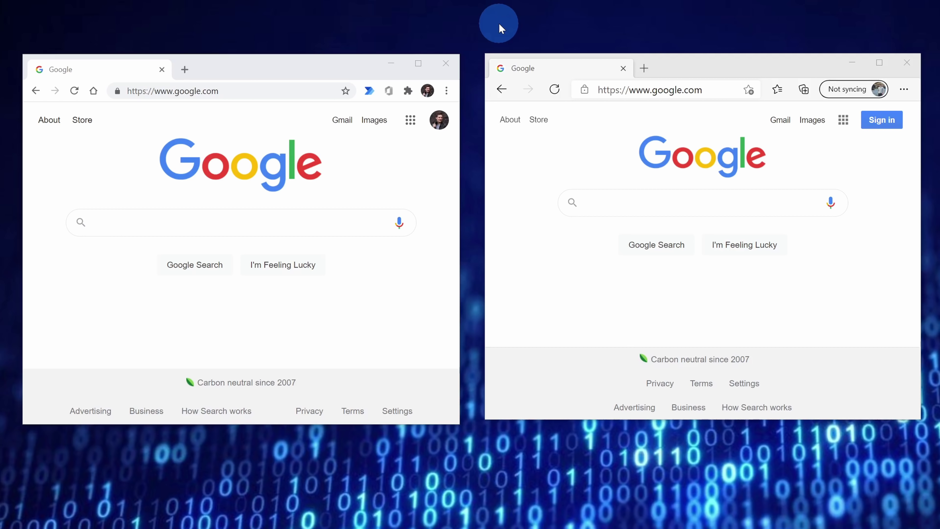
# - In Edge's Browser task manager, end the process for 'Tab: Google'
pyautogui.click(286, 65)
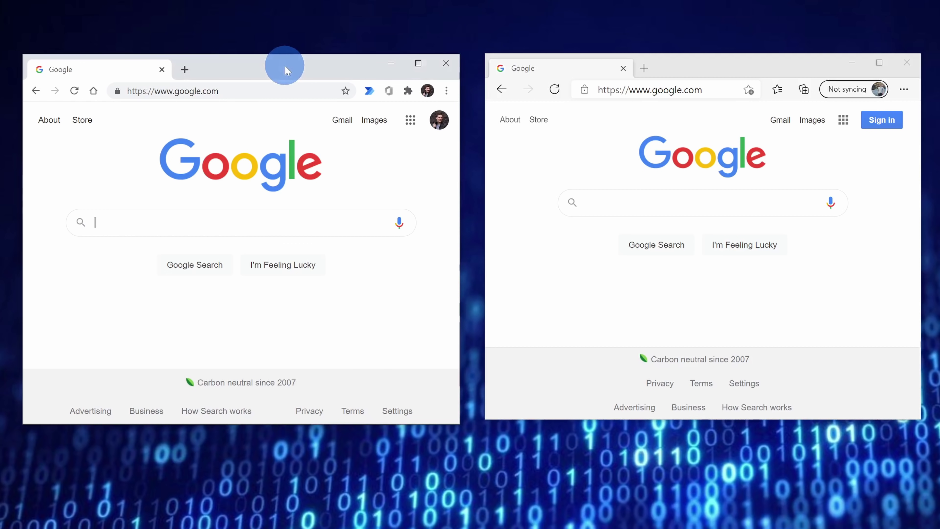
pyautogui.click(732, 62)
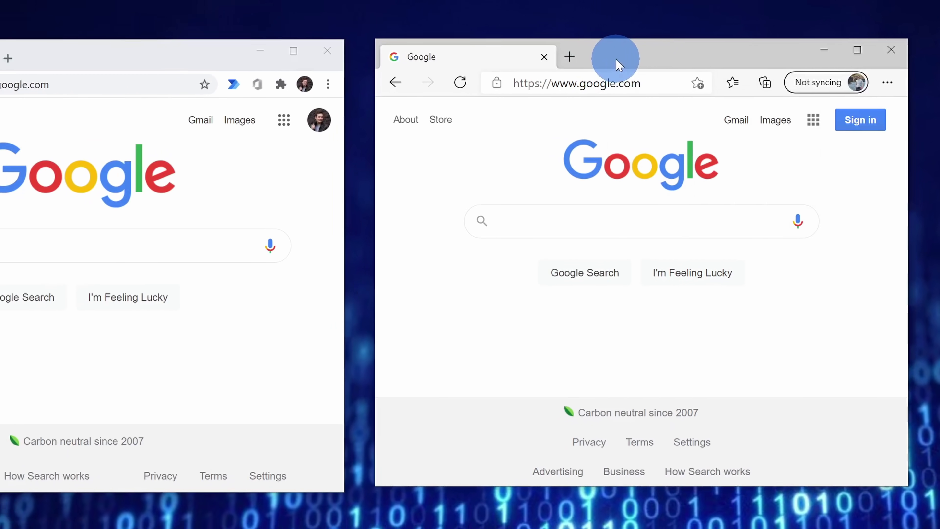
pyautogui.rightClick(682, 71)
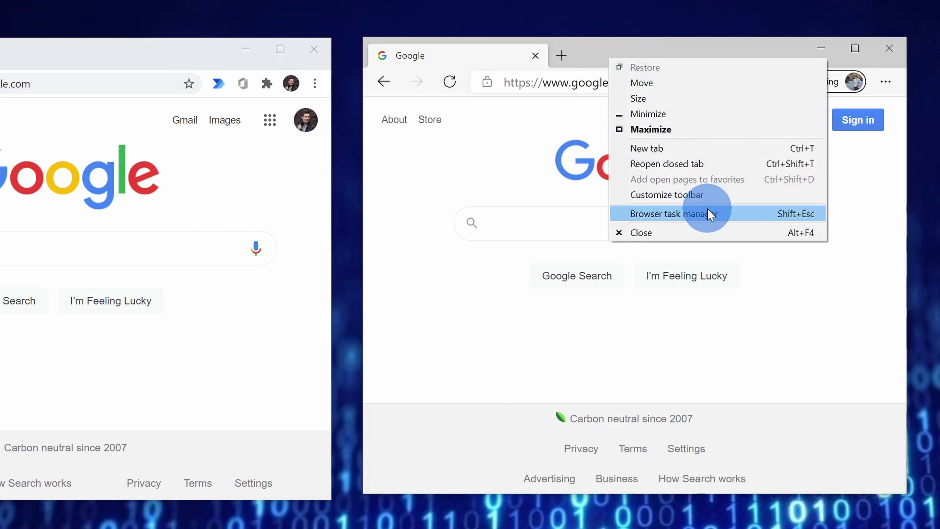
pyautogui.click(710, 213)
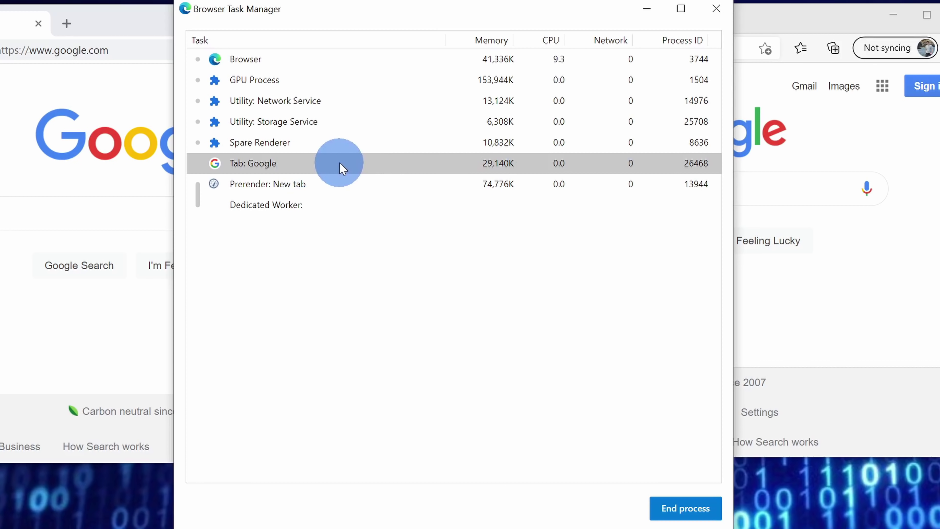
pyautogui.click(705, 513)
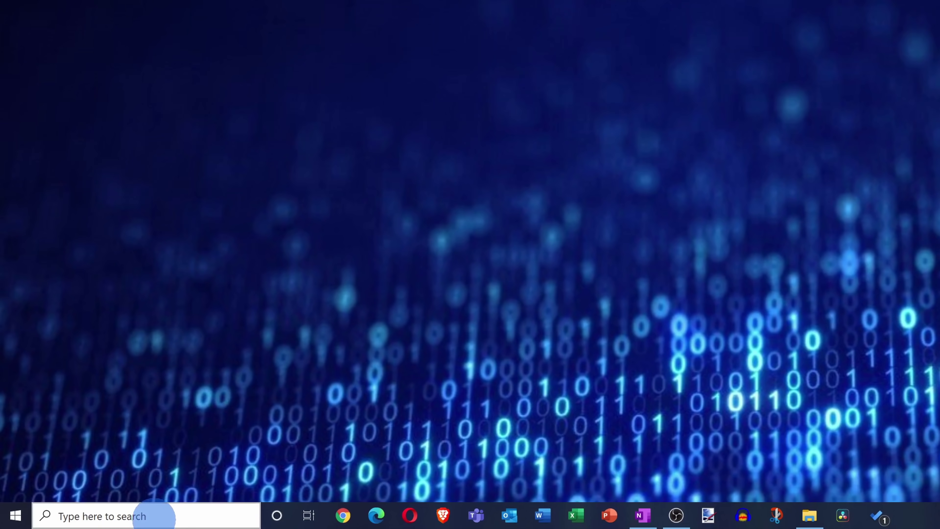
# - Search 'windows security', open Windows Security and view the Virus & threat protection status
pyautogui.click(129, 517)
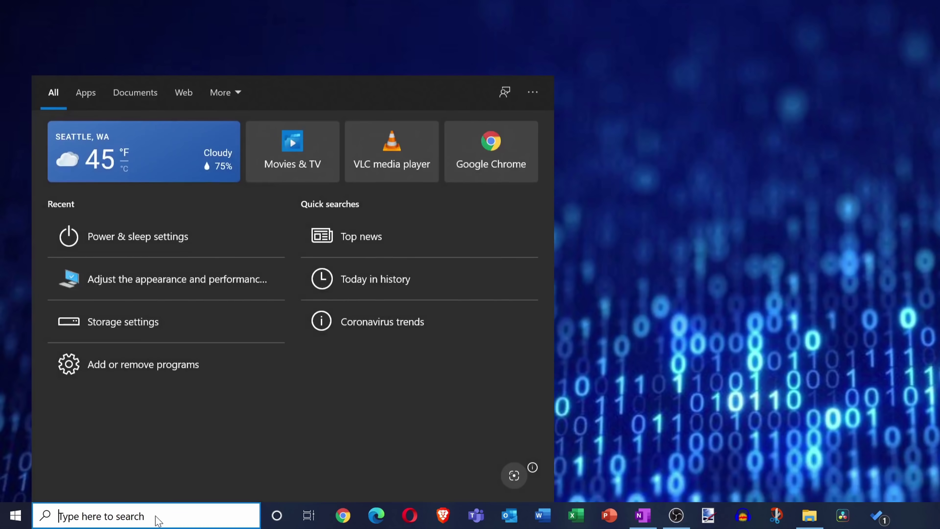
pyautogui.write('windows security')
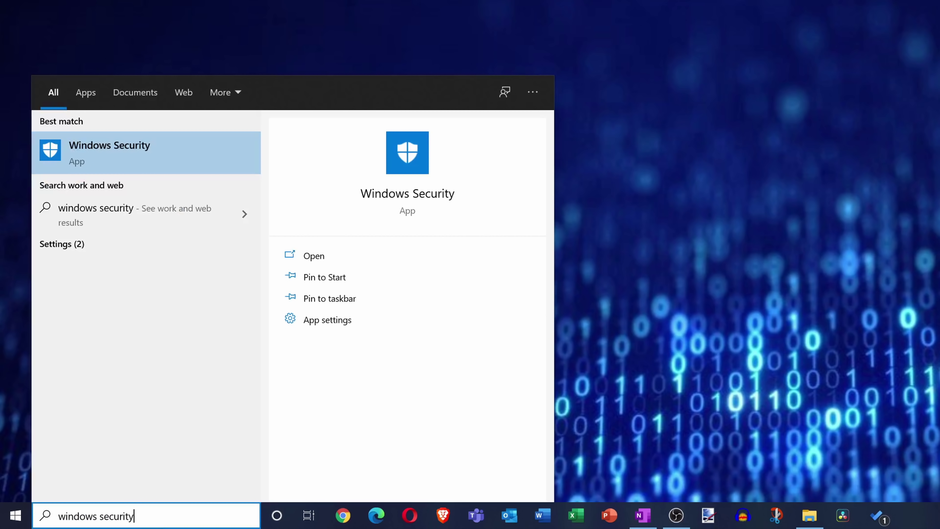
pyautogui.click(129, 158)
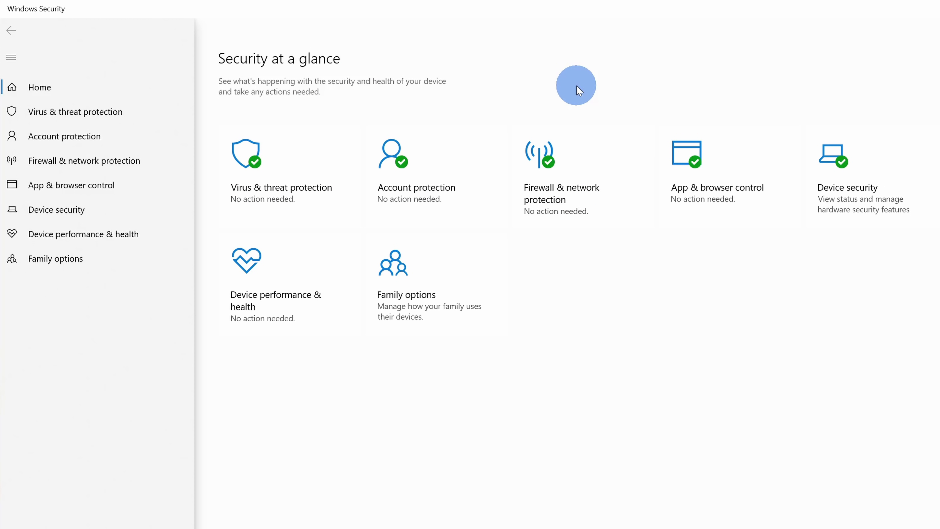
pyautogui.click(279, 164)
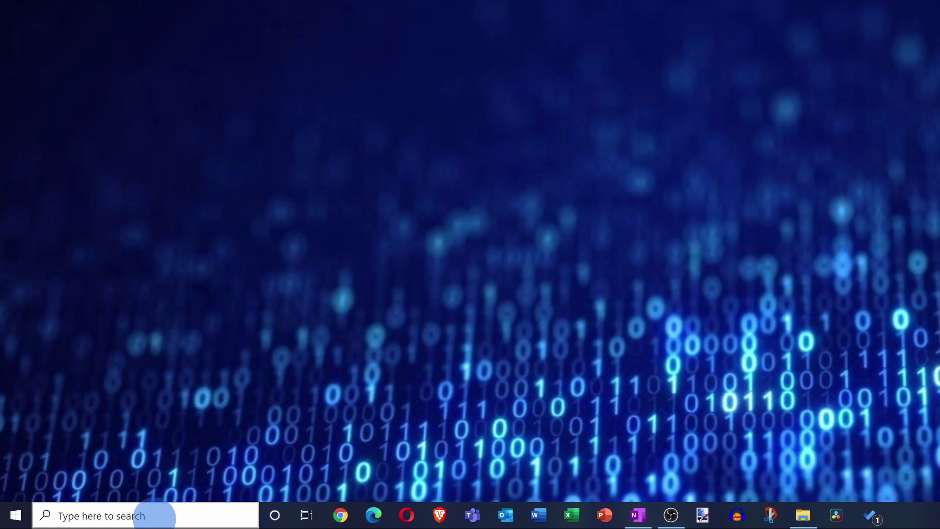
pyautogui.click(155, 516)
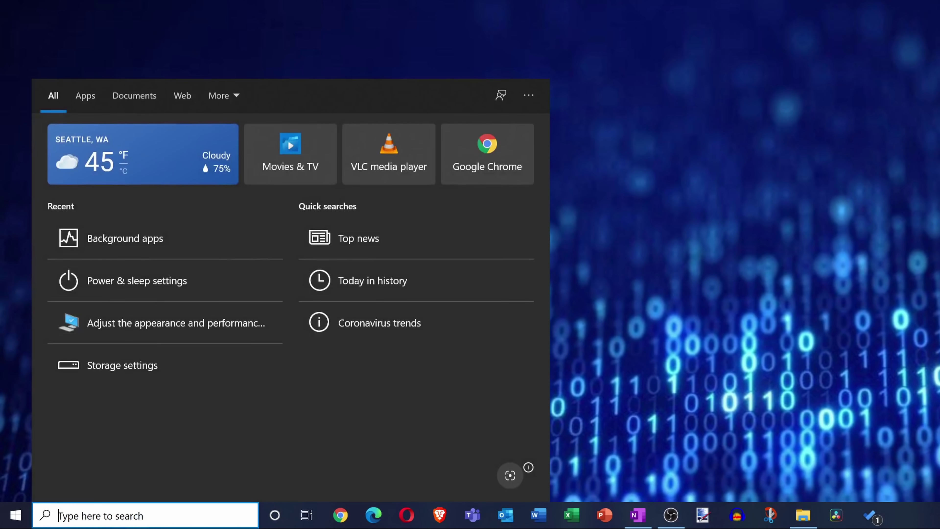
pyautogui.write('background apps')
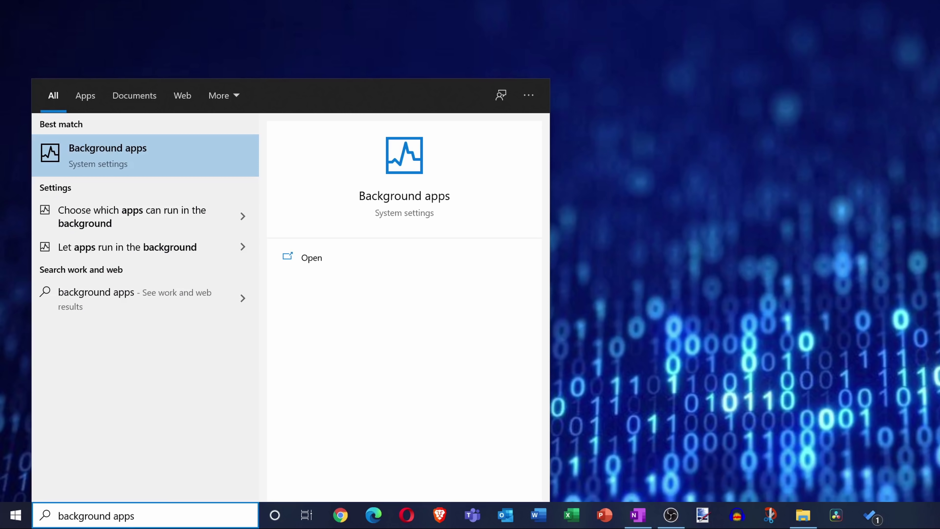
pyautogui.click(147, 163)
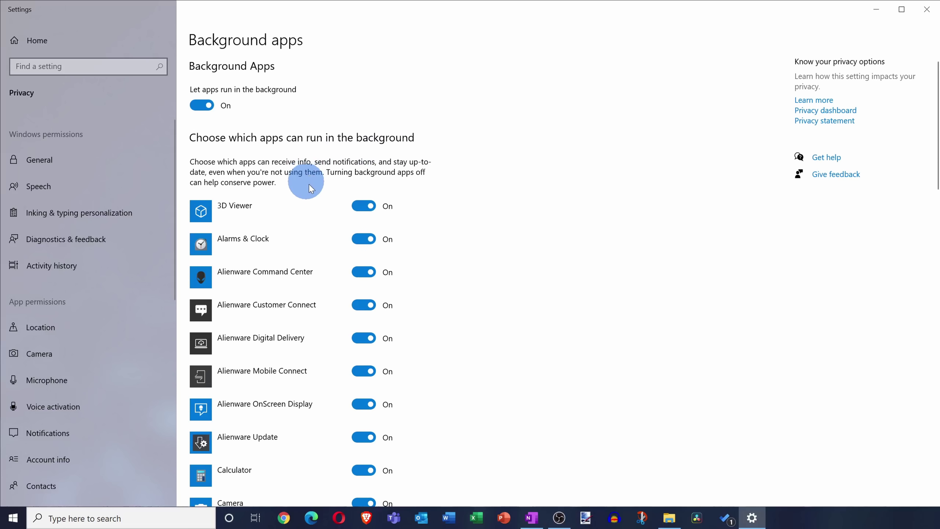
pyautogui.scroll(-15, 312, 190)
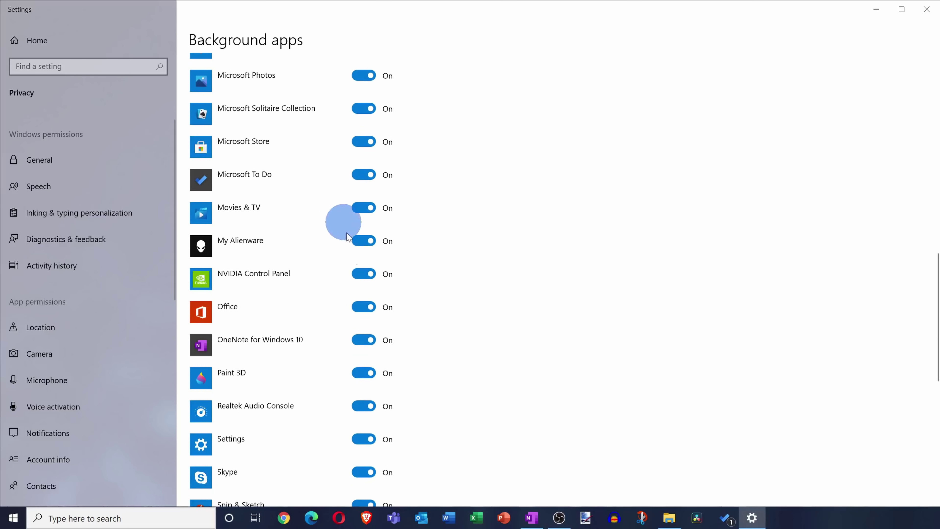
pyautogui.scroll(20, 388, 328)
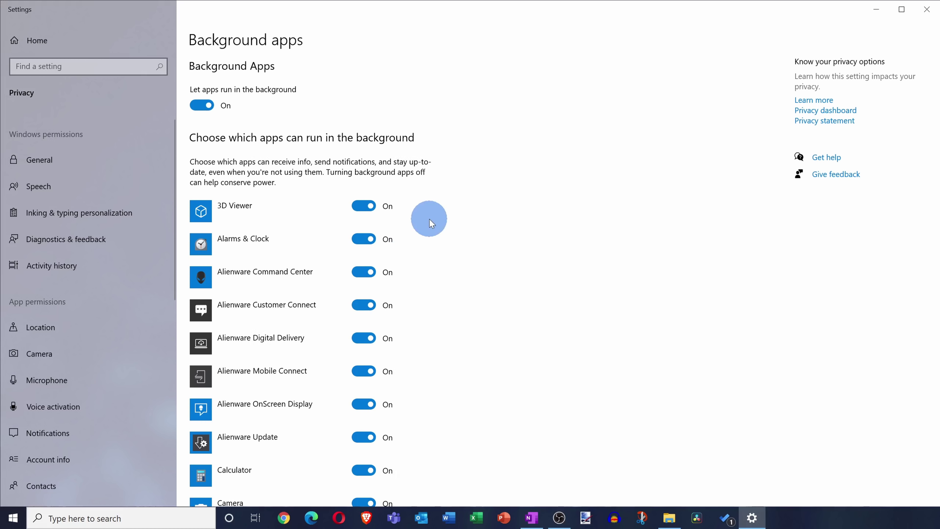
pyautogui.scroll(-4, 421, 224)
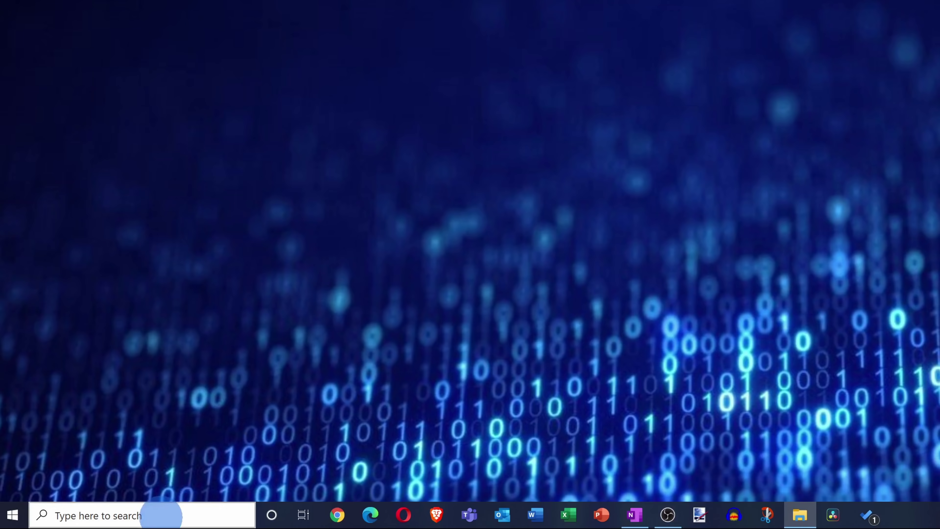
# - Search 'adjust the appearance and performance of windows' and choose Adjust for best performance
pyautogui.click(161, 516)
pyautogui.write('adjust the appearance and performance of windows')
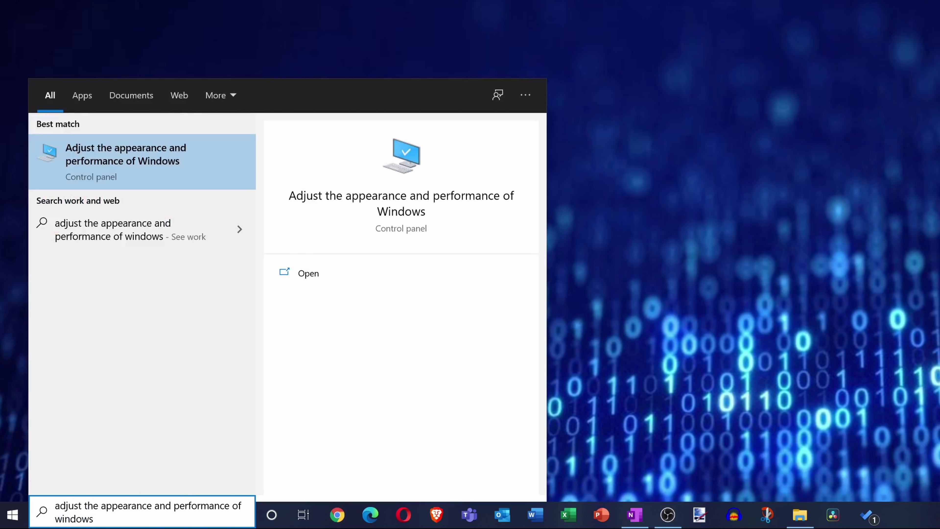
pyautogui.click(144, 177)
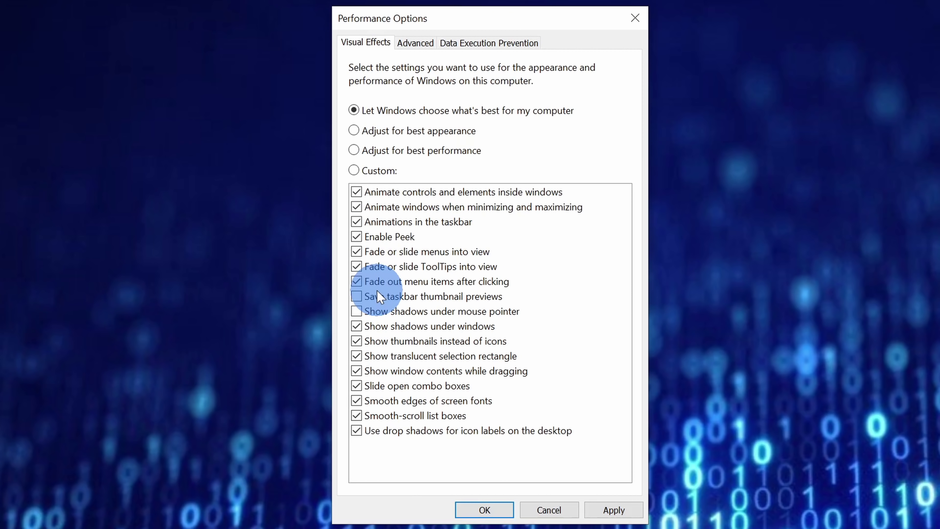
pyautogui.click(356, 251)
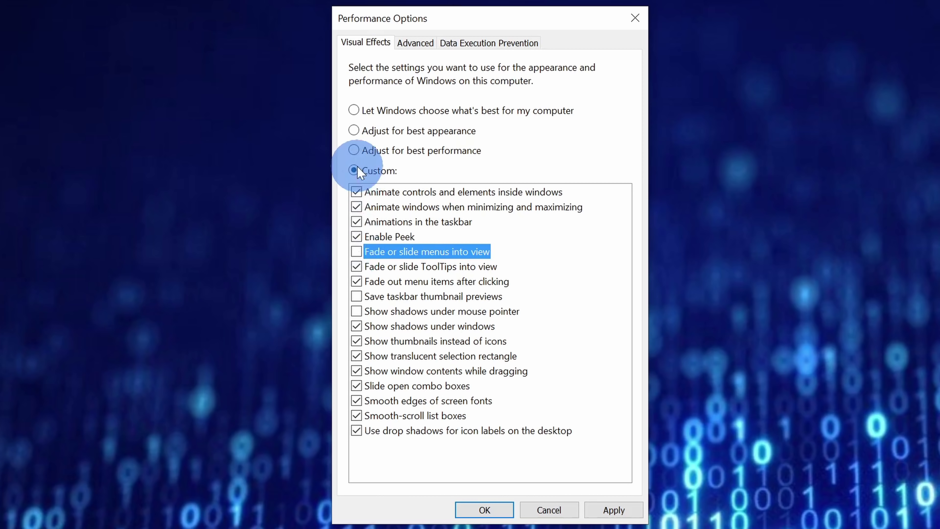
pyautogui.click(353, 150)
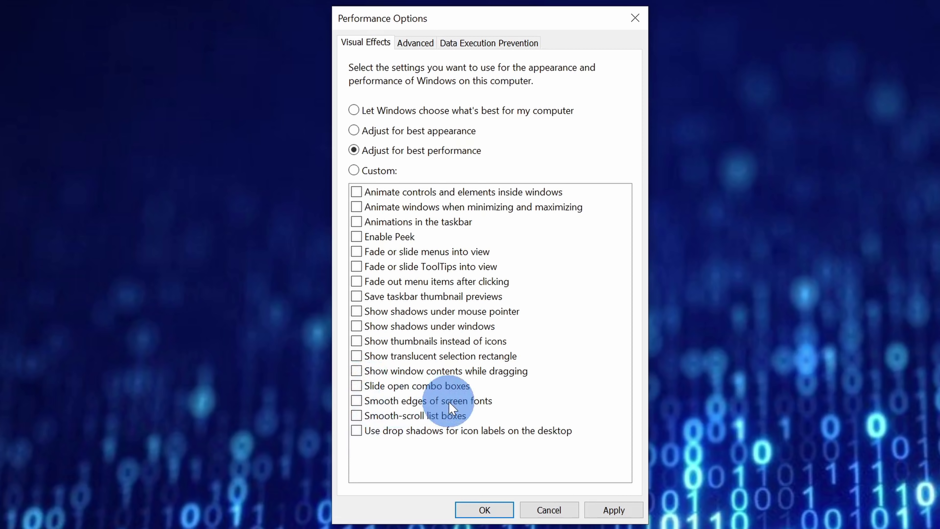
pyautogui.click(355, 170)
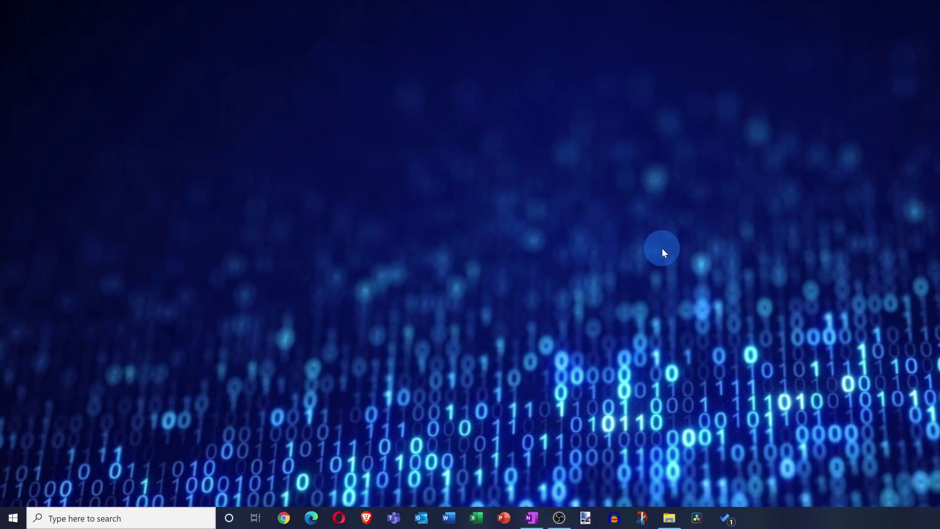
# - Search 'Show transparency in windows' and set Transparency effects to Off in Colors
pyautogui.click(153, 518)
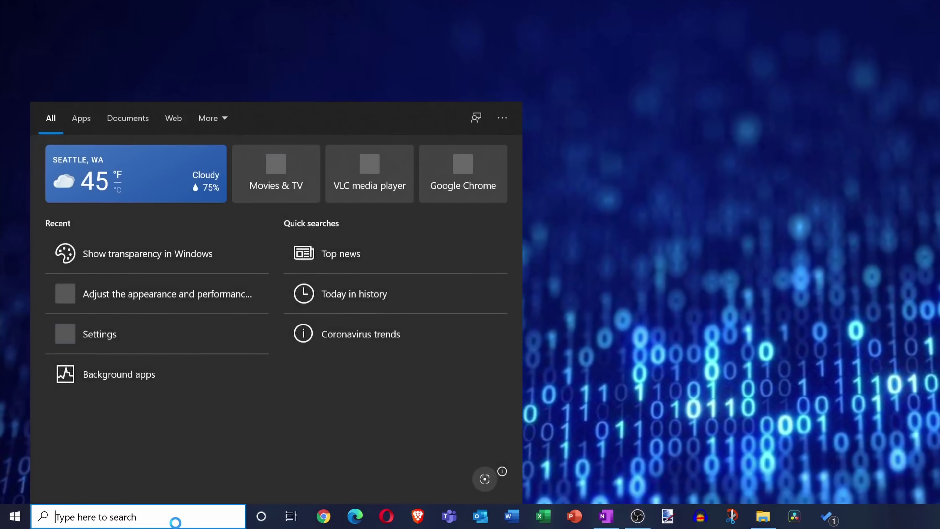
pyautogui.write('Show transparency in windows')
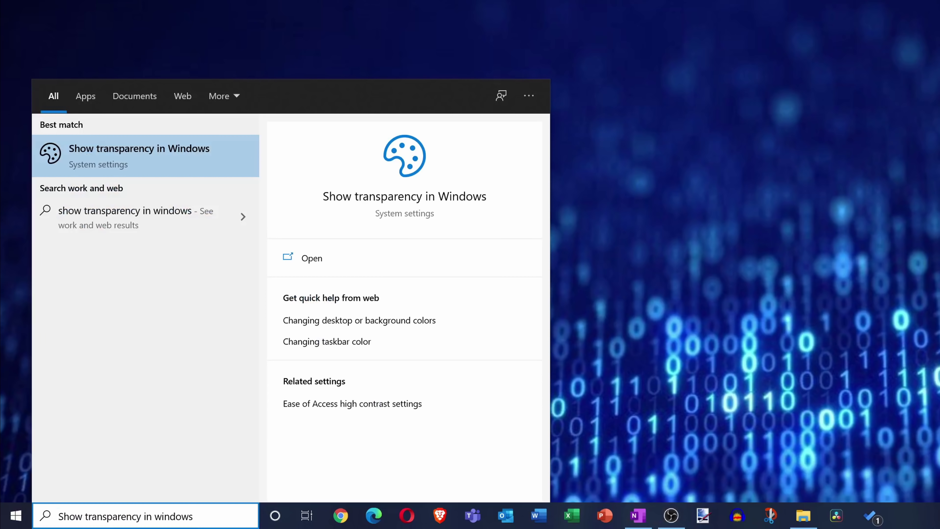
pyautogui.click(160, 156)
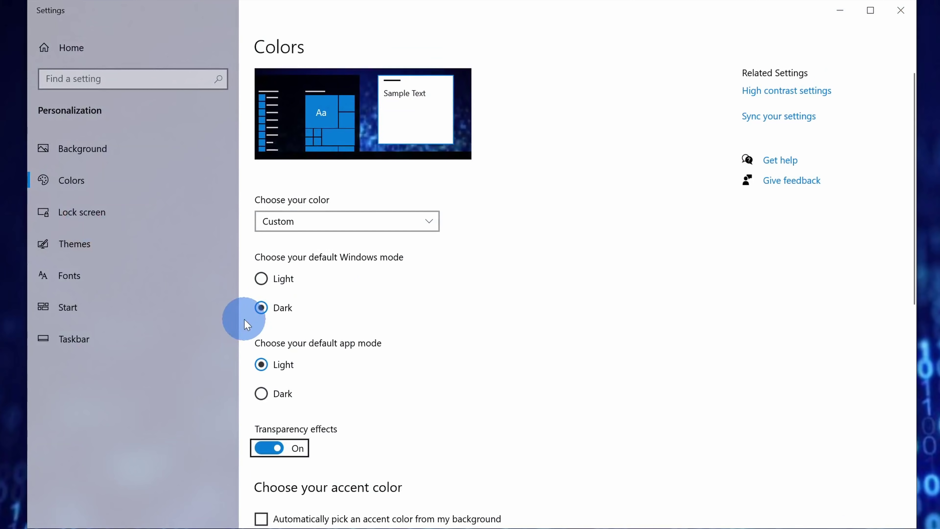
pyautogui.moveTo(508, 12); pyautogui.dragTo(555, 41)
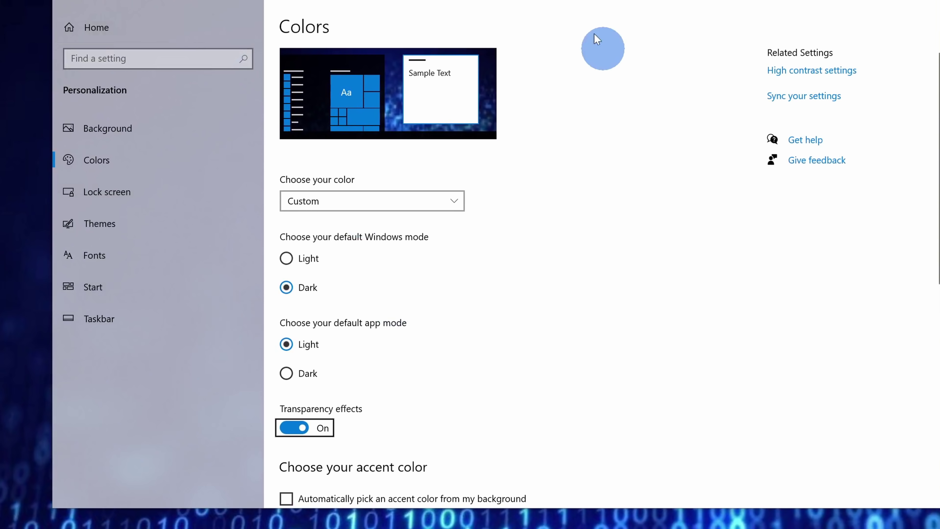
pyautogui.click(303, 428)
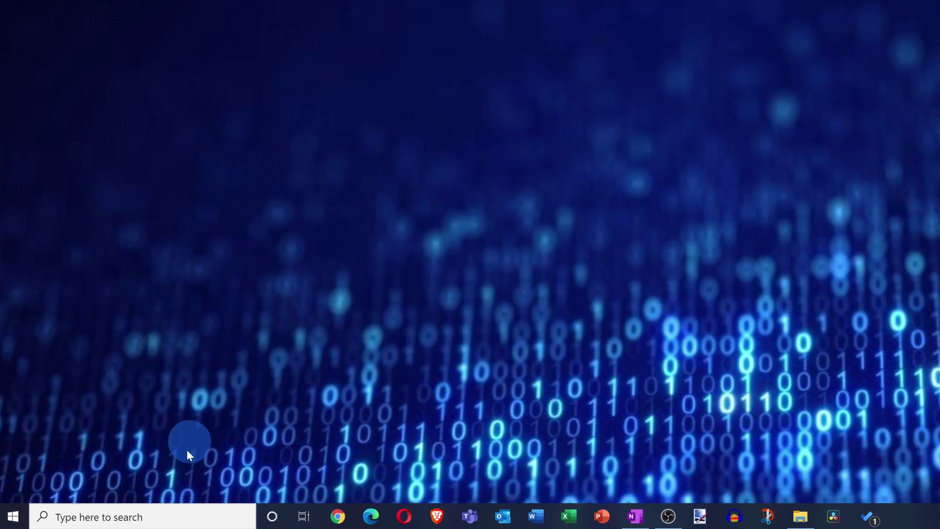
# - Search 'graphics settings' and switch Hardware-accelerated GPU scheduling to On
pyautogui.click(179, 516)
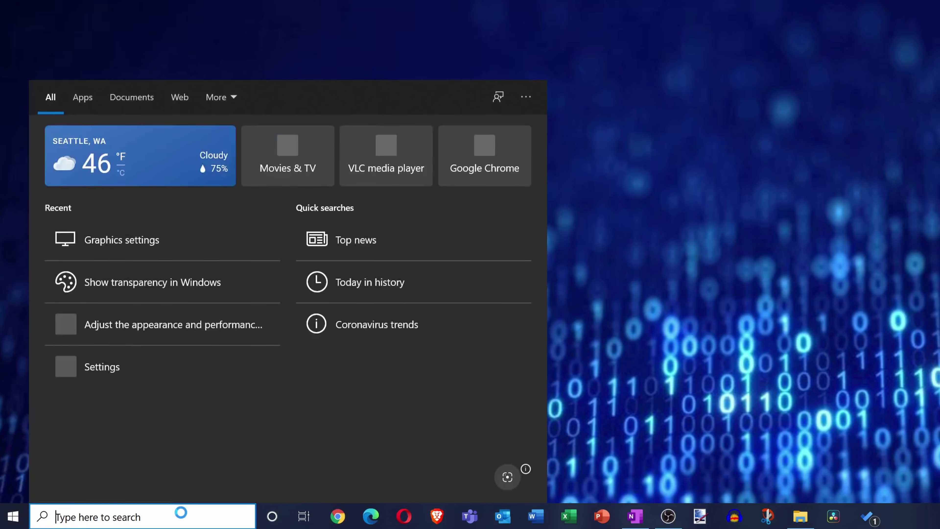
pyautogui.write('graphics settings')
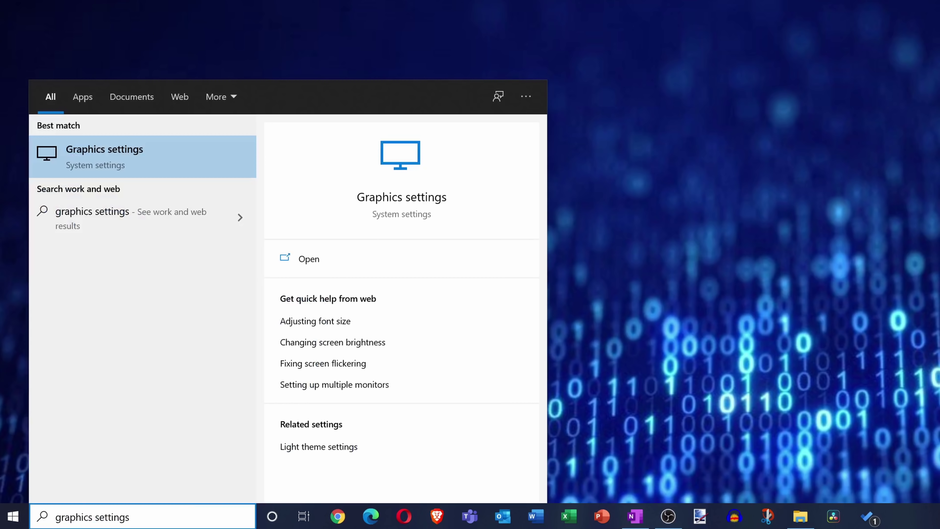
pyautogui.click(165, 158)
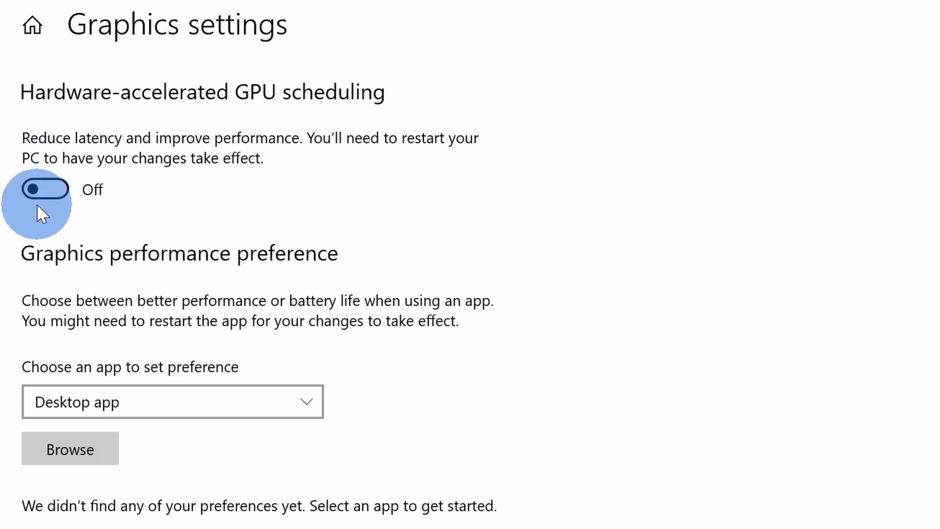
pyautogui.click(46, 190)
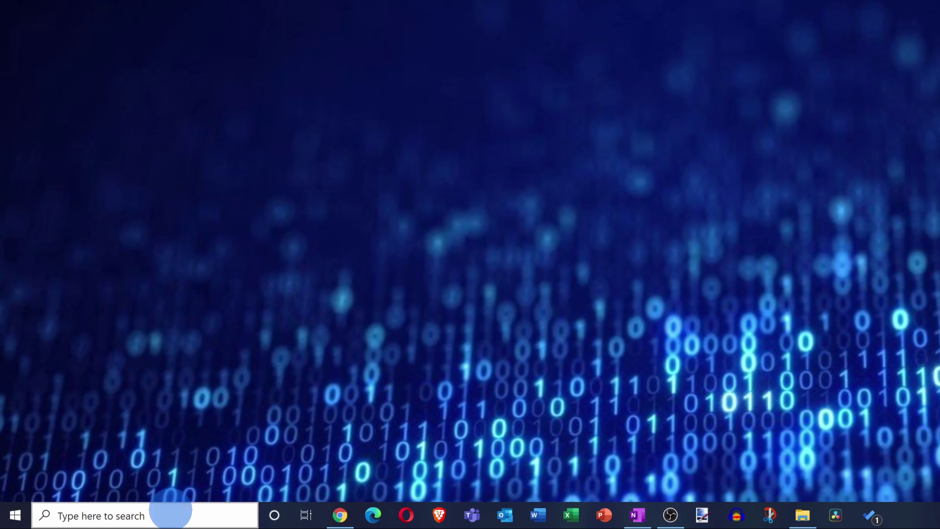
# - Search 'reset this pc', open Recovery settings, and start Reset this PC
pyautogui.click(171, 510)
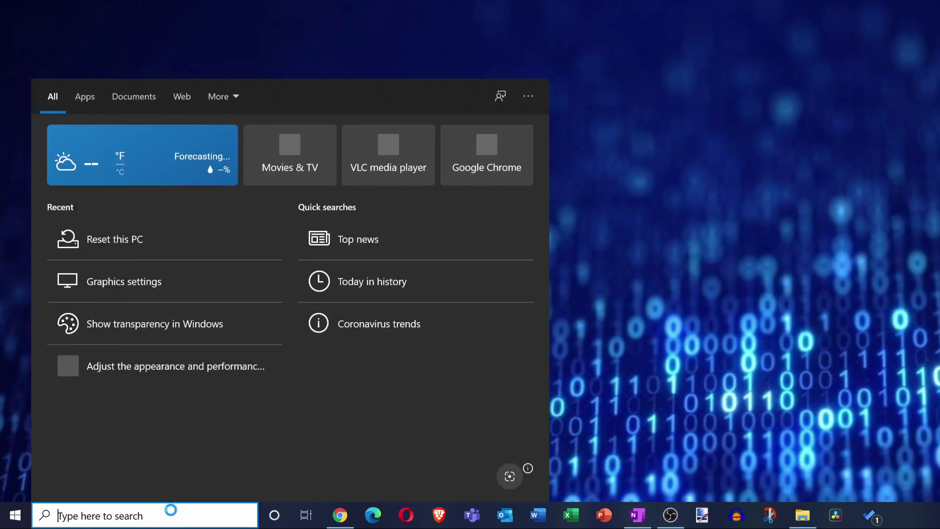
pyautogui.write('reset this pc')
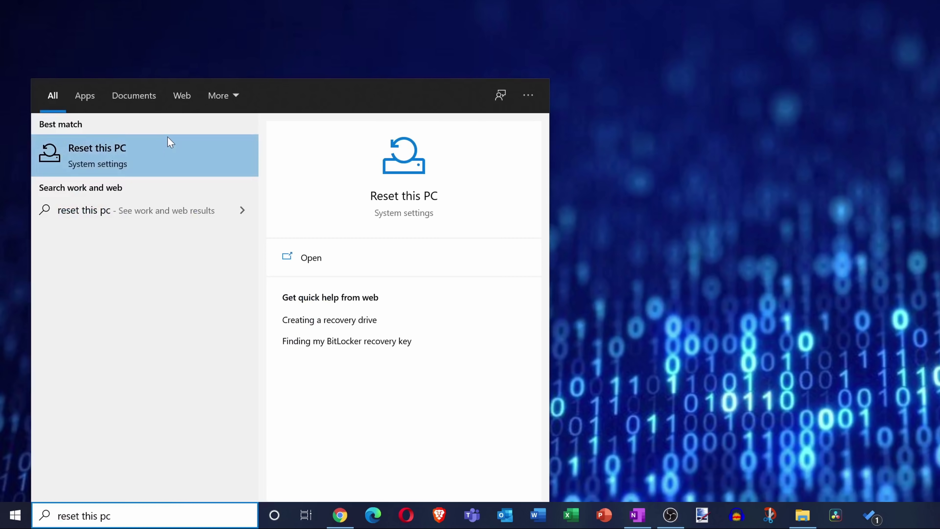
pyautogui.click(167, 155)
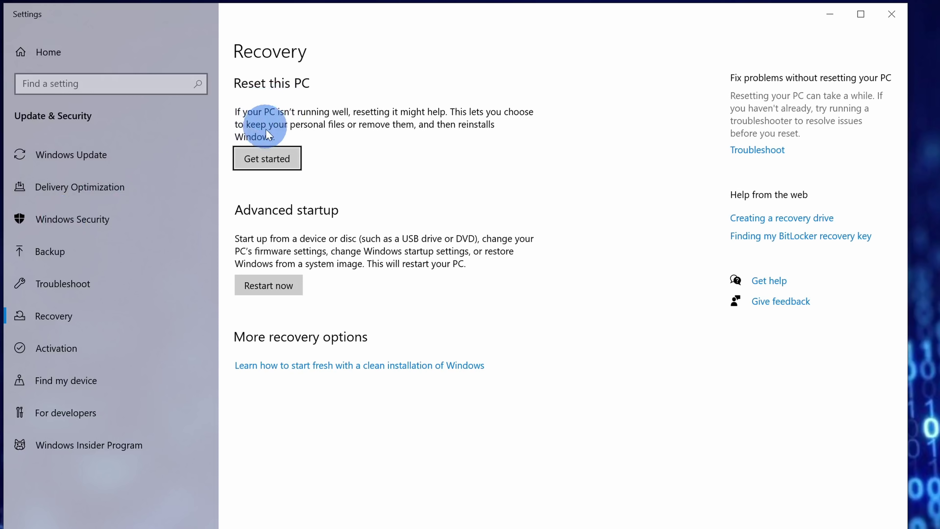
pyautogui.click(267, 159)
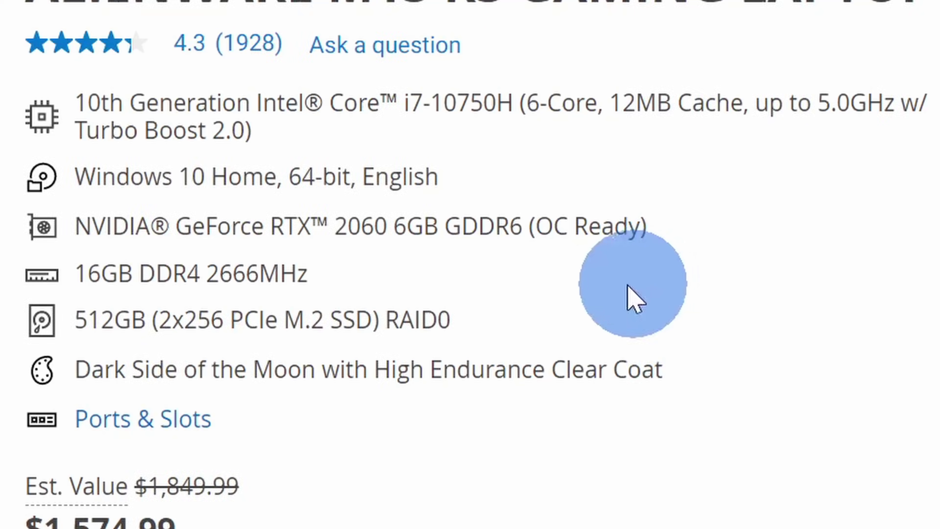
# - Highlight 'SSD' and 'RAID0' in the Alienware M15 R3's 512GB storage spec
pyautogui.doubleClick(343, 311)
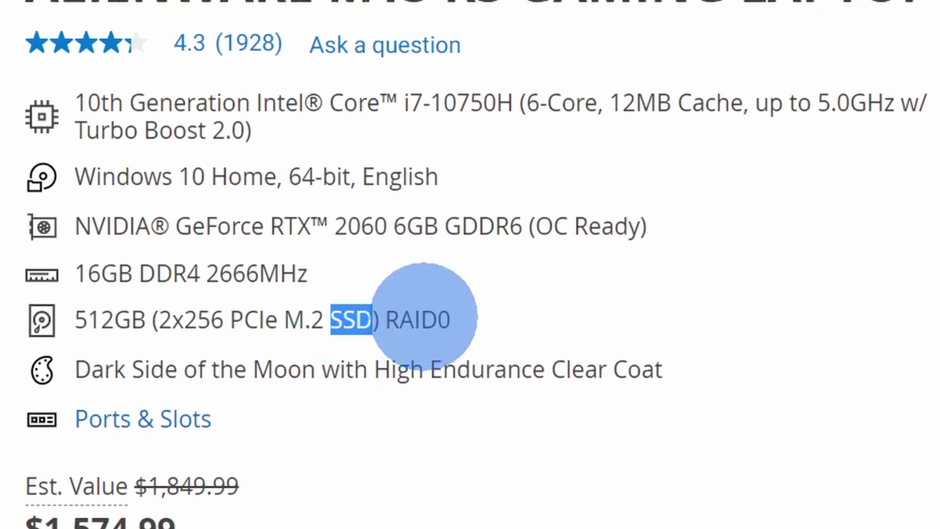
pyautogui.doubleClick(425, 318)
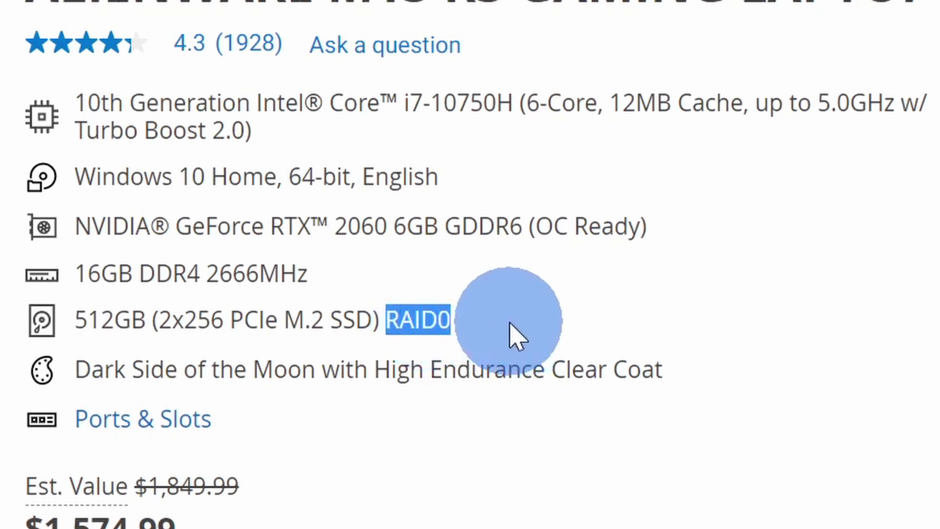